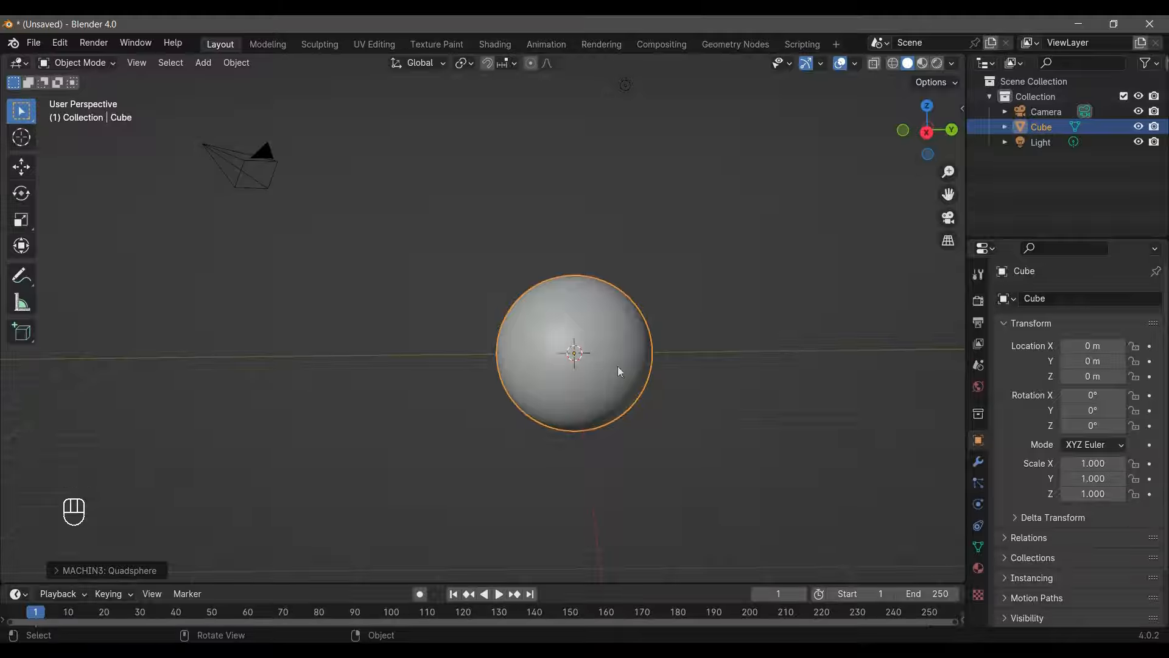
- View the sphere from the front and display it in Material Preview shading
{"action": "key", "text": "KP_1"}
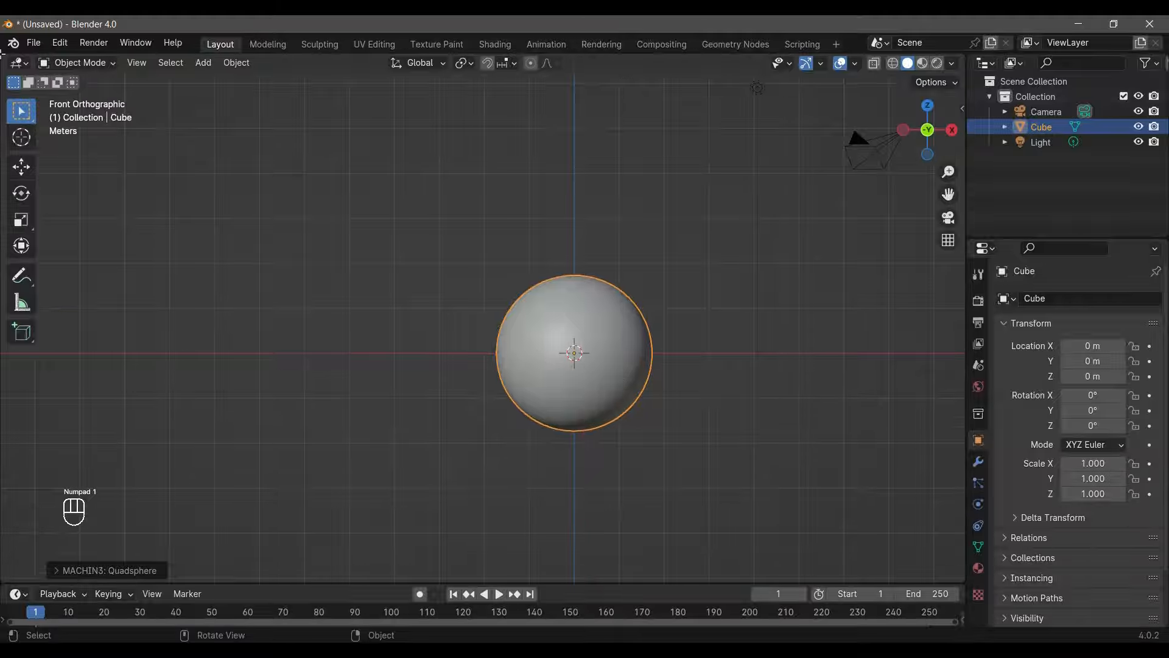
{"action": "key", "text": "z"}
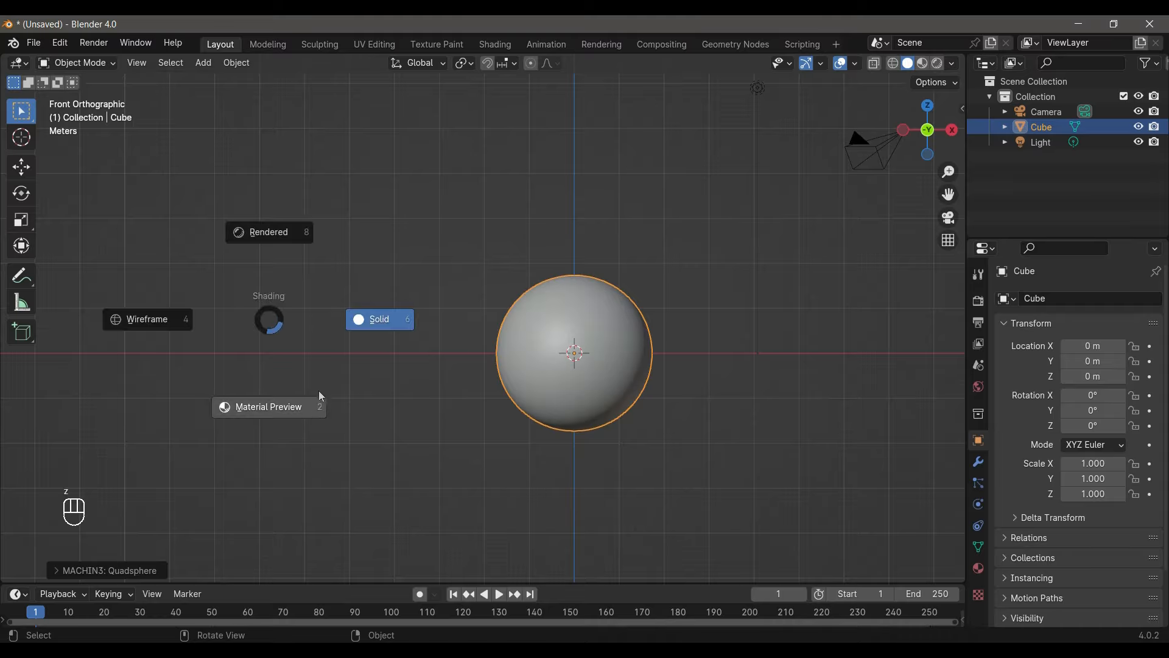
{"action": "left_click", "coordinate": [259, 408]}
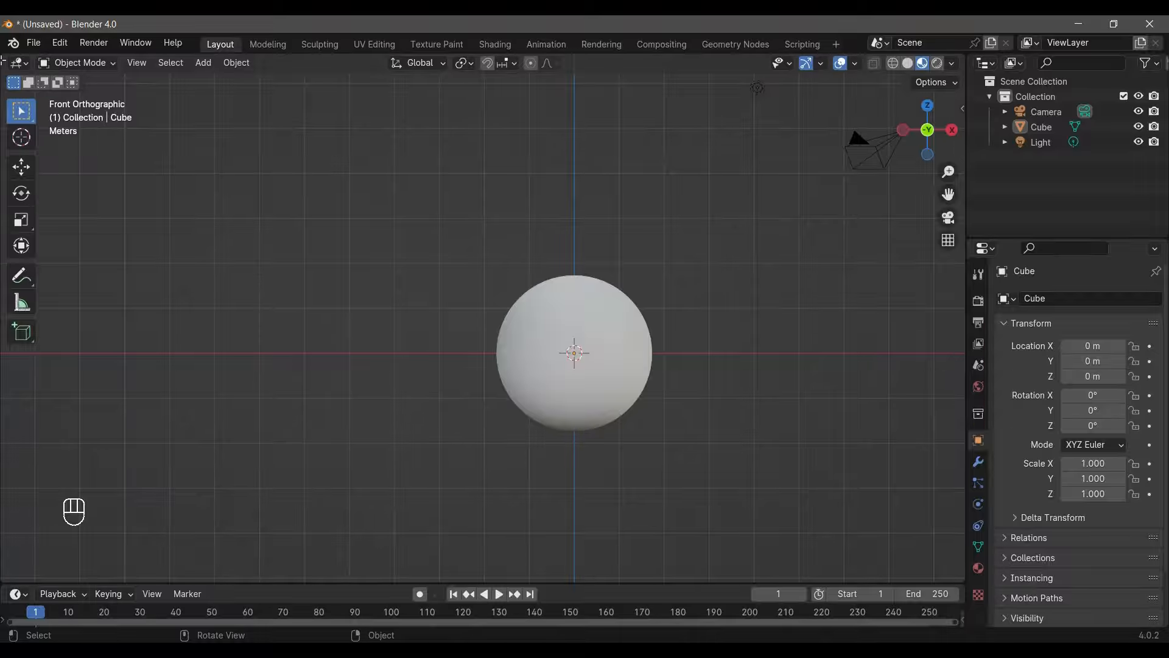
- Split the 3D viewport vertically into two areas and turn one of them into a Shader Editor
{"action": "left_click_drag", "start_coordinate": [3, 60], "coordinate": [477, 215]}
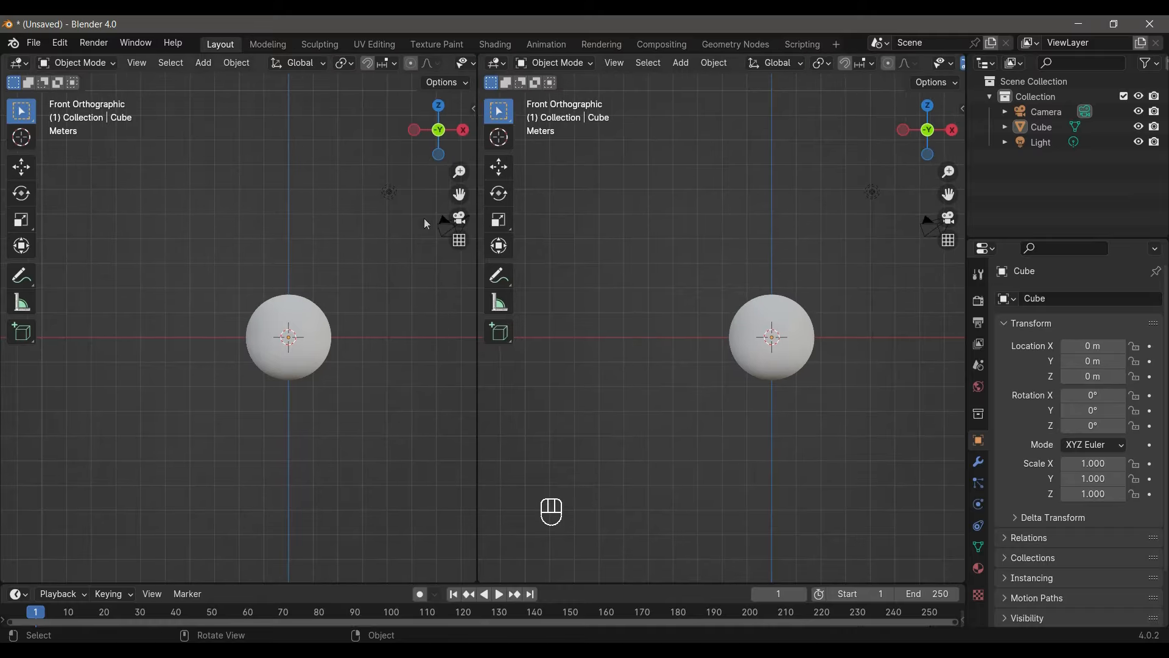
{"action": "left_click", "coordinate": [19, 62]}
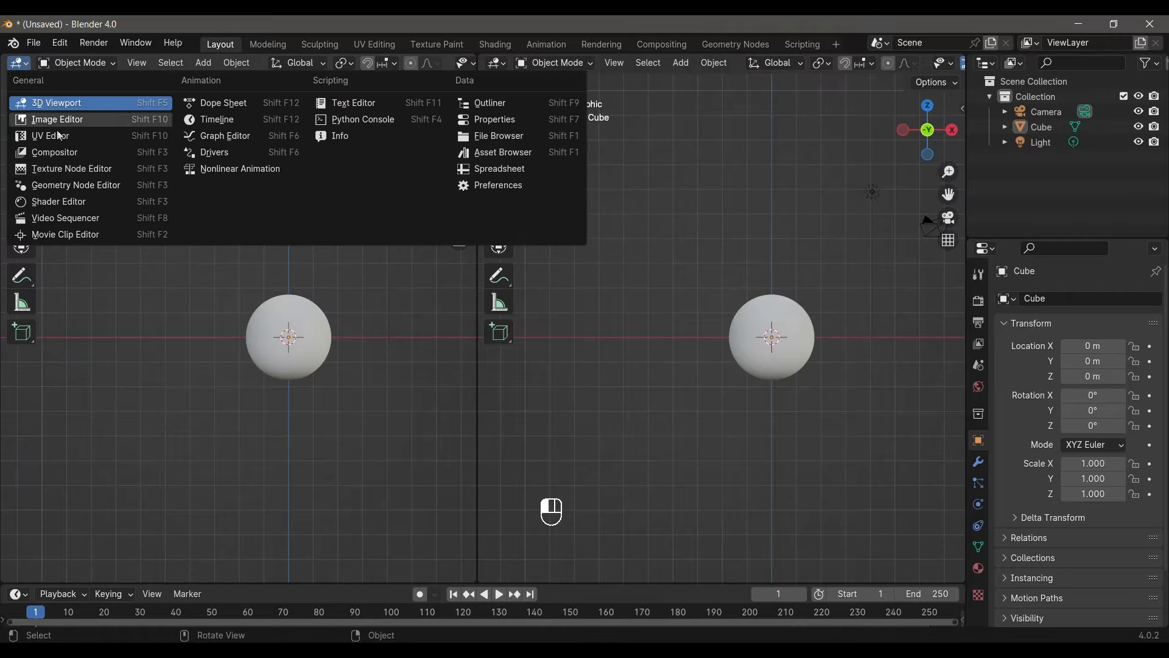
{"action": "left_click", "coordinate": [60, 202]}
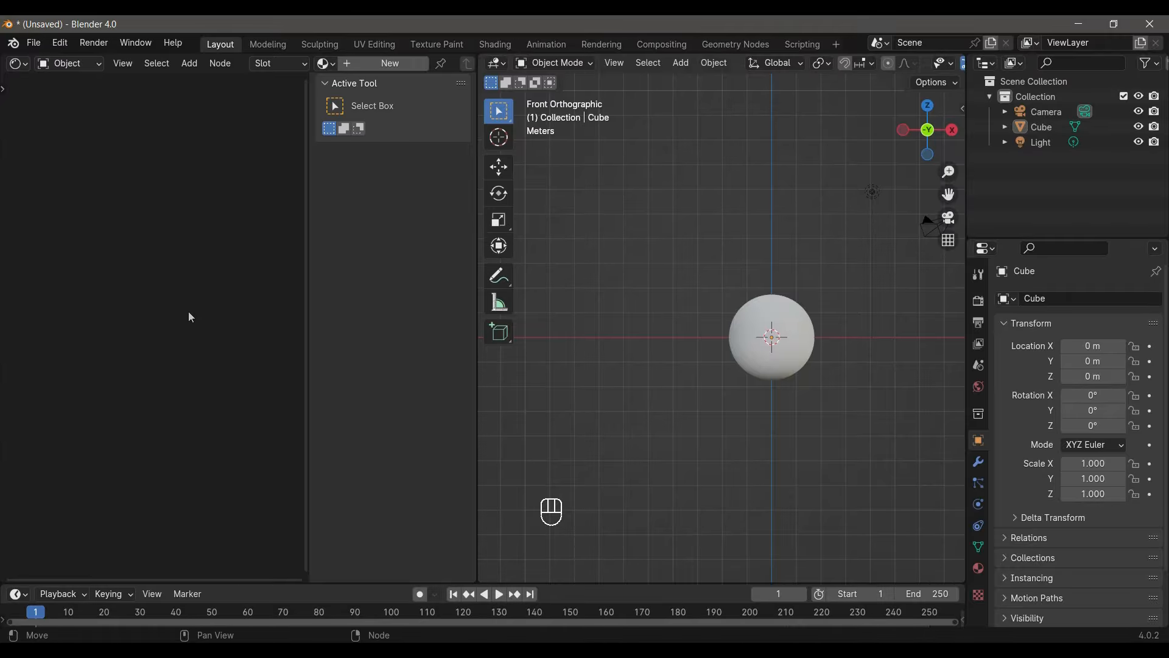
- Hide the Shader Editor's sidebar and create a new material for the sphere
{"action": "key", "text": "n"}
{"action": "left_click", "coordinate": [387, 62]}
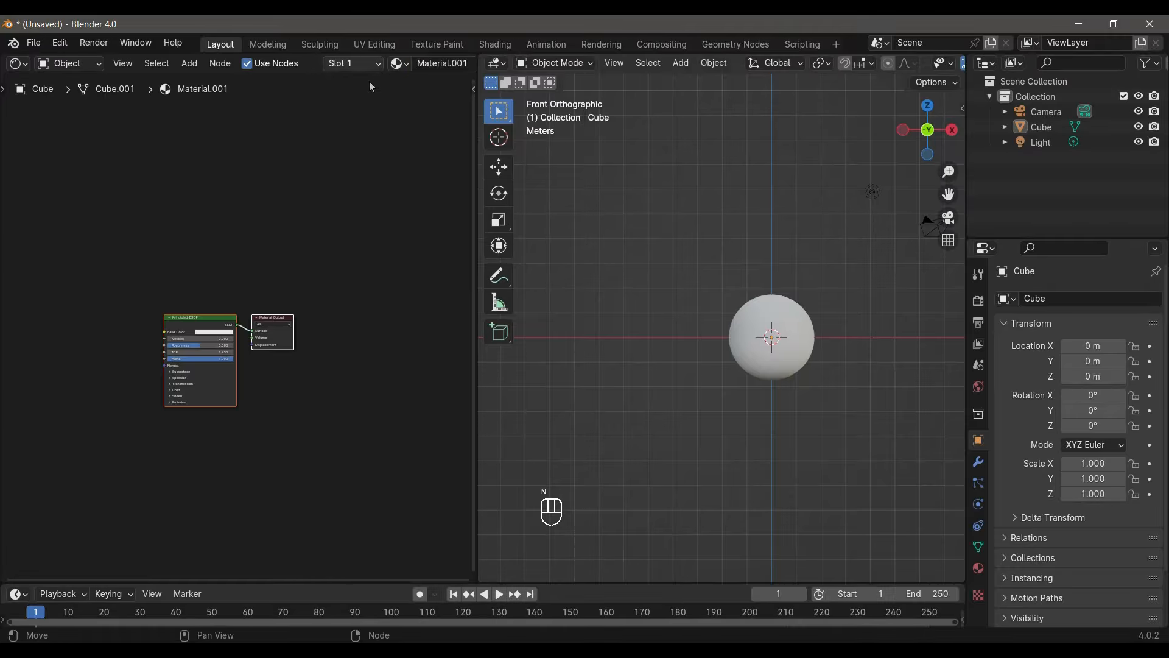
{"action": "scroll", "coordinate": [365, 444], "scroll_direction": "up", "scroll_amount": 2}
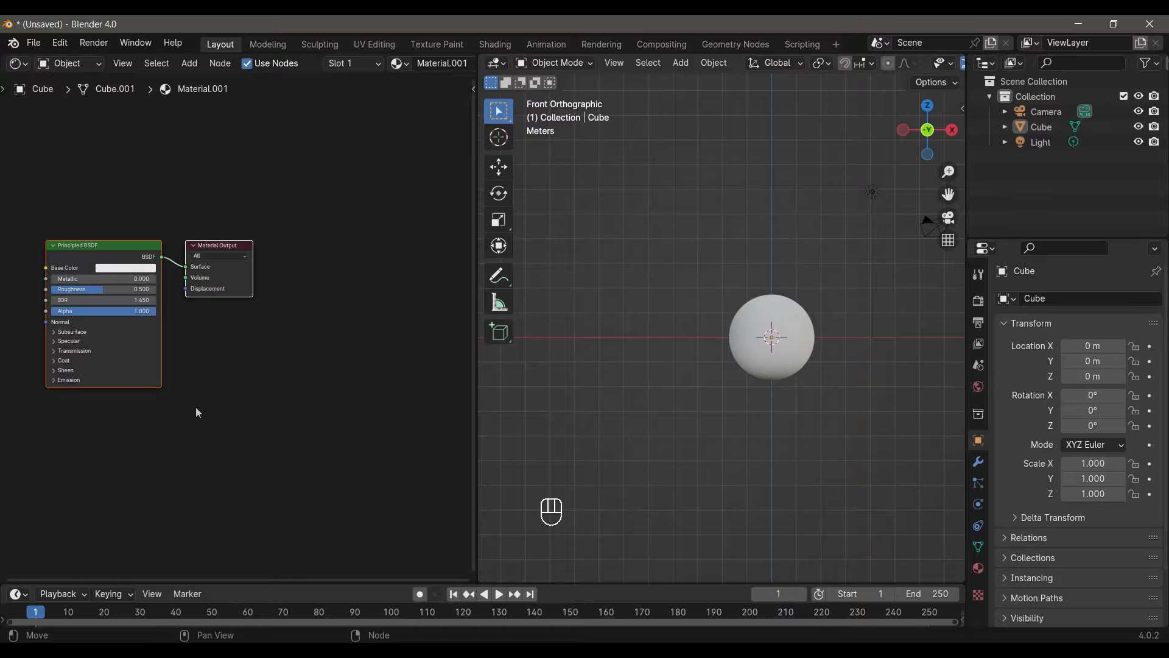
{"action": "middle_click_drag", "start_coordinate": [187, 425], "coordinate": [308, 430]}
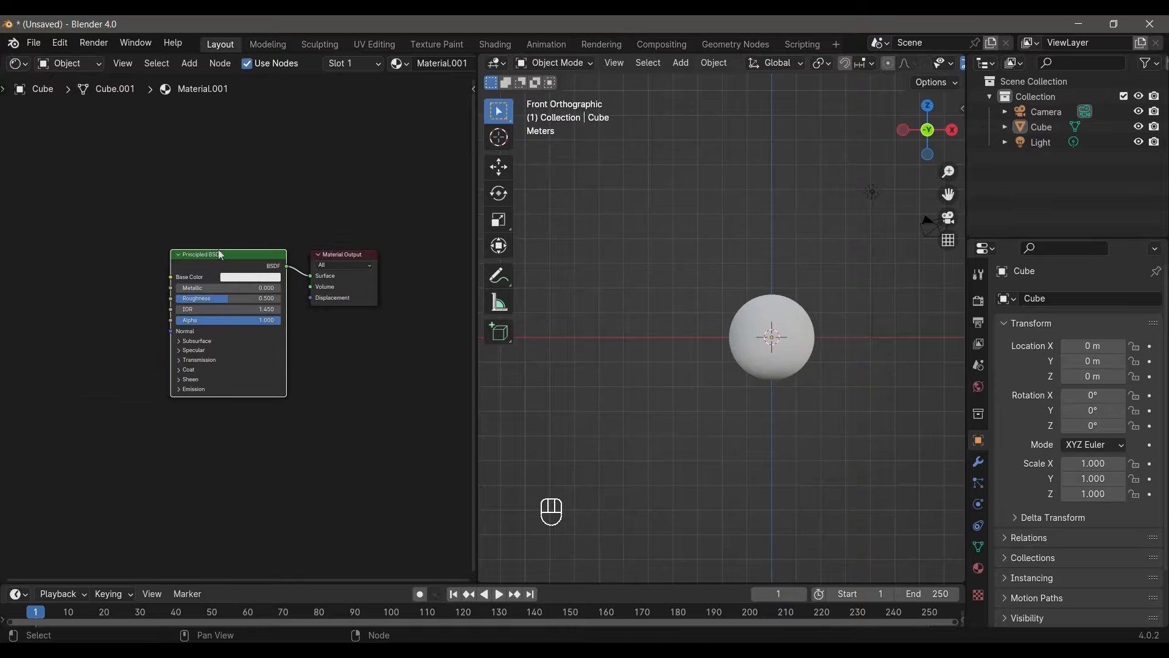
- Add the Texture Coordinate and Mapping setup to the Principled BSDF, then delete its Image Texture node
{"action": "key", "text": "ctrl"}
{"action": "key", "text": "ctrl+t"}
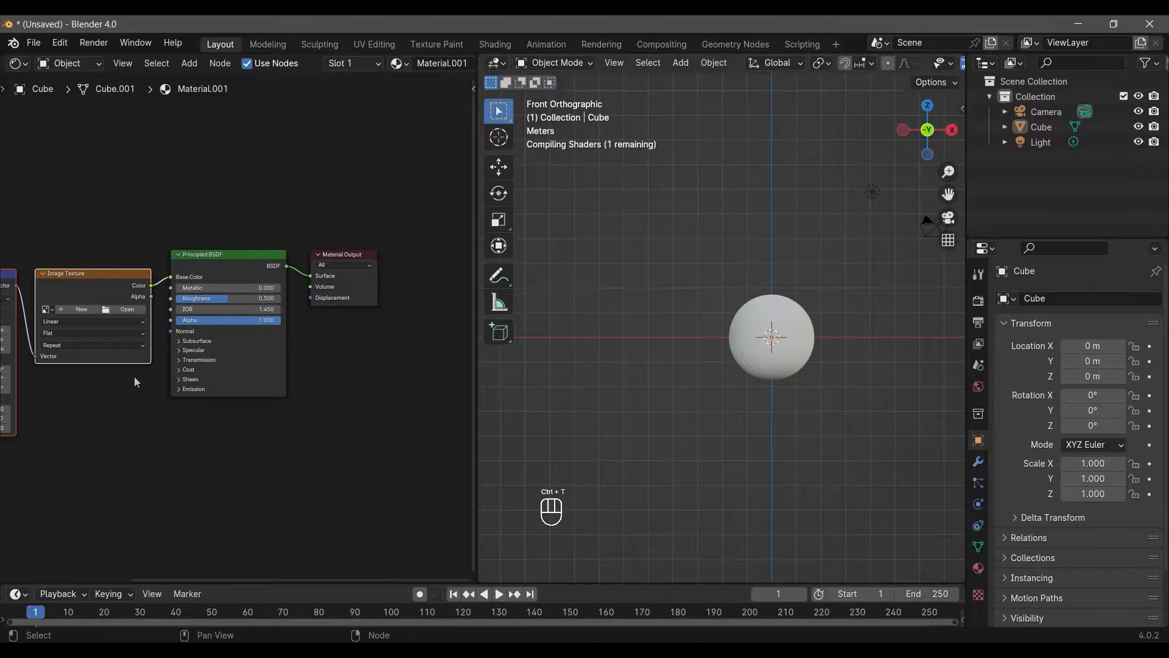
{"action": "middle_click_drag", "start_coordinate": [134, 377], "coordinate": [214, 376]}
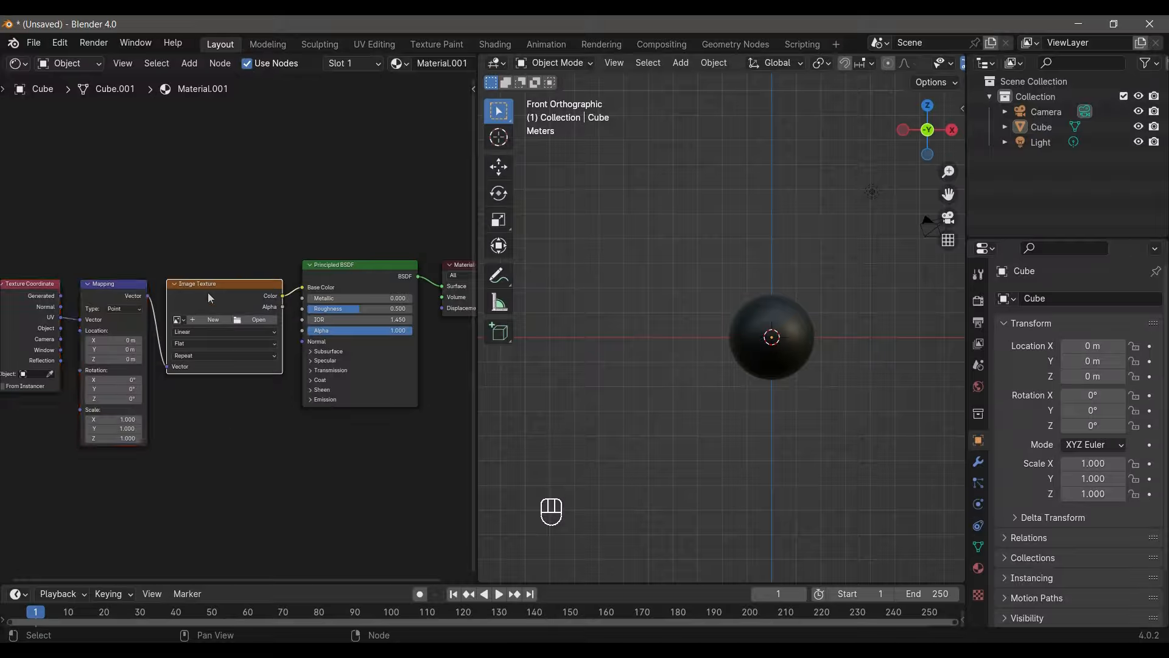
{"action": "key", "text": "x"}
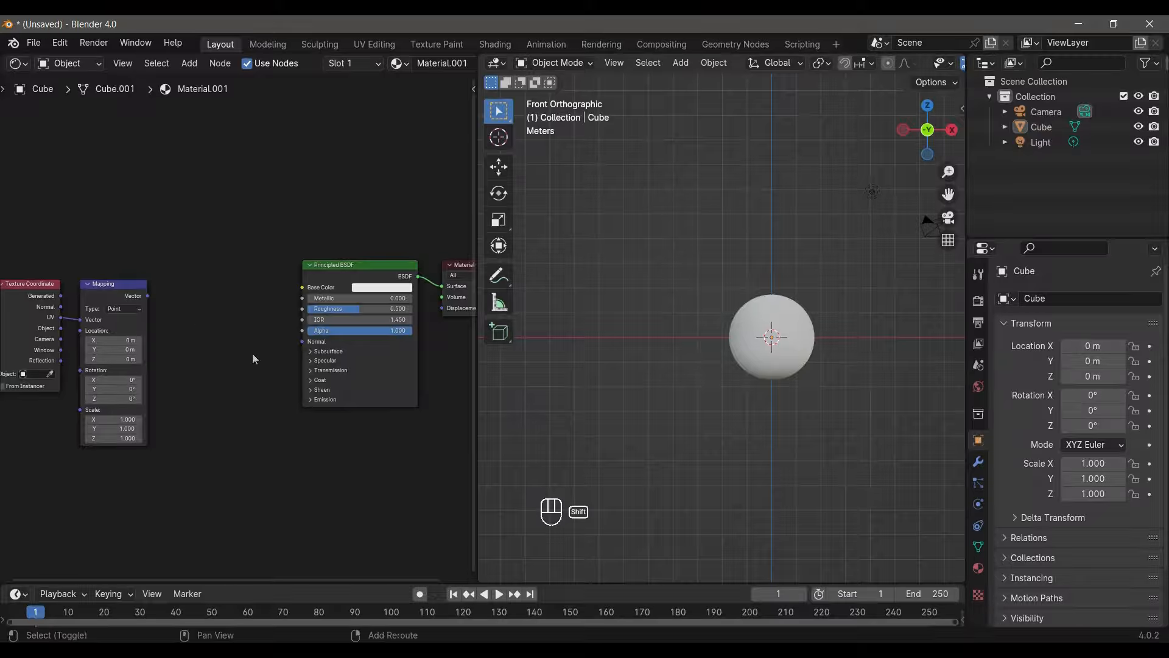
- Add a Noise Texture node between the Mapping and Principled BSDF nodes
{"action": "key", "text": "shift+a"}
{"action": "type", "text": "nois"}
{"action": "key", "text": "Return"}
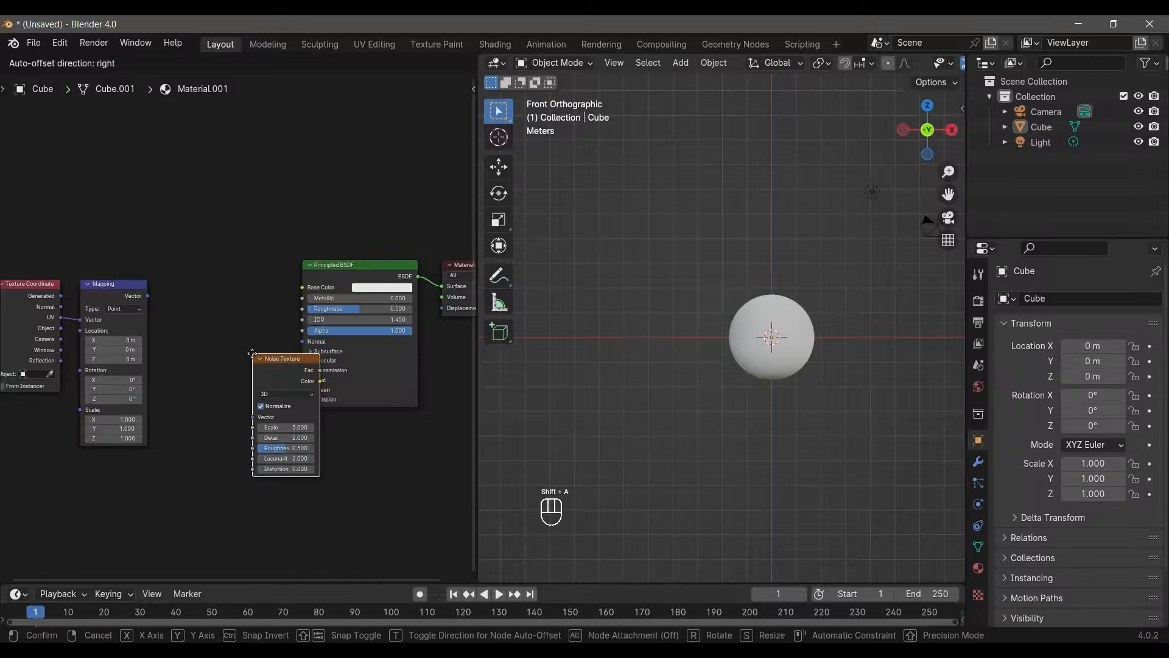
{"action": "left_click", "coordinate": [173, 297]}
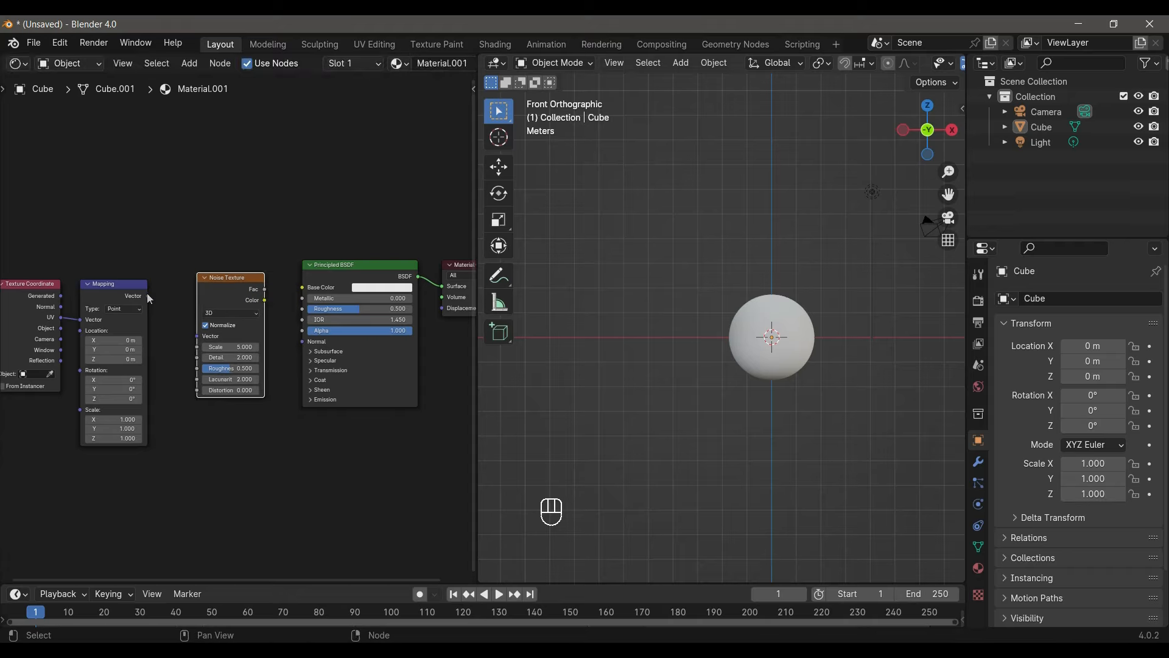
- Link Object coordinates through Mapping into the Noise Texture's Vector, and its Fac output to the Principled BSDF's Base Color
{"action": "left_click_drag", "start_coordinate": [148, 295], "coordinate": [197, 336]}
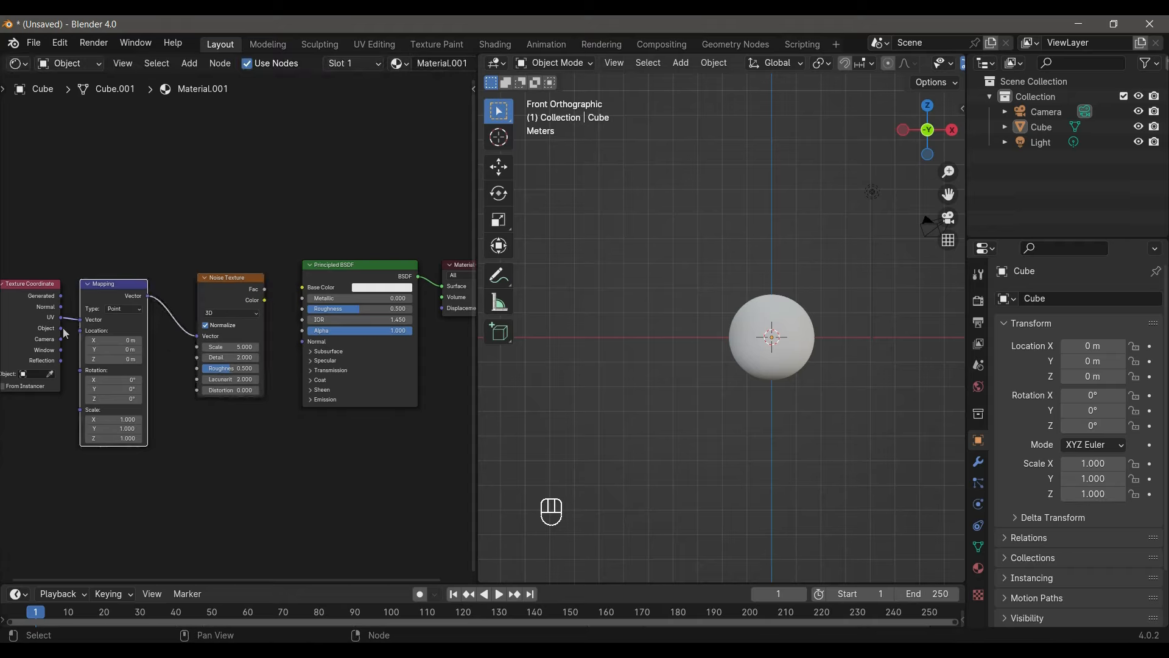
{"action": "left_click_drag", "start_coordinate": [60, 328], "coordinate": [80, 320]}
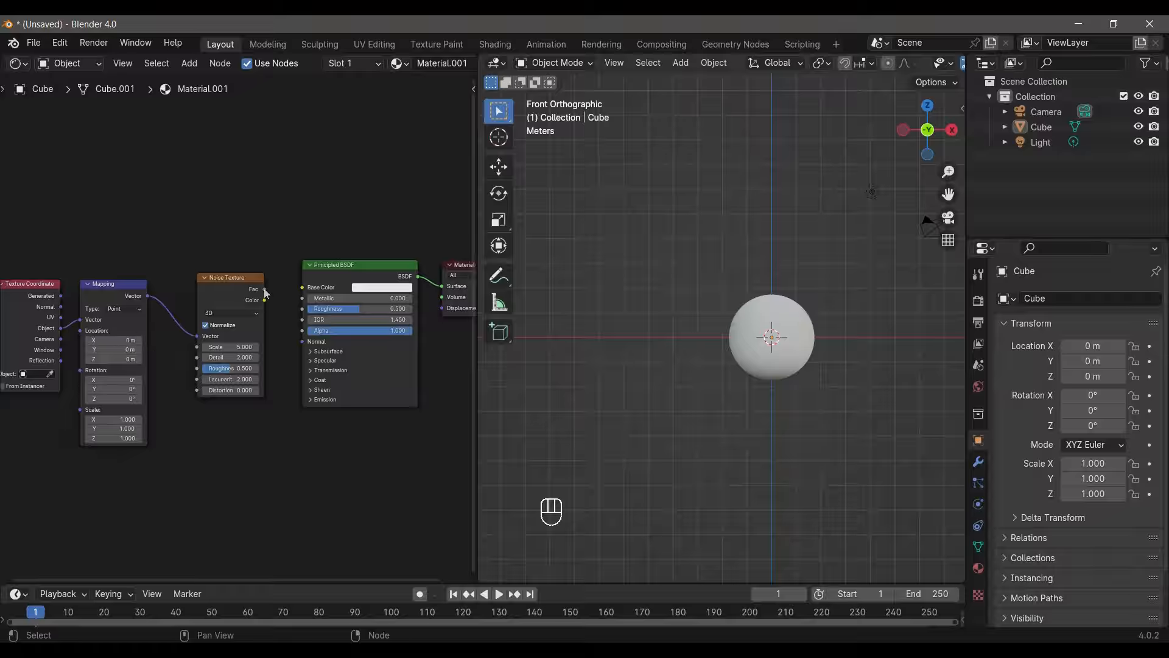
{"action": "left_click_drag", "start_coordinate": [264, 289], "coordinate": [302, 287]}
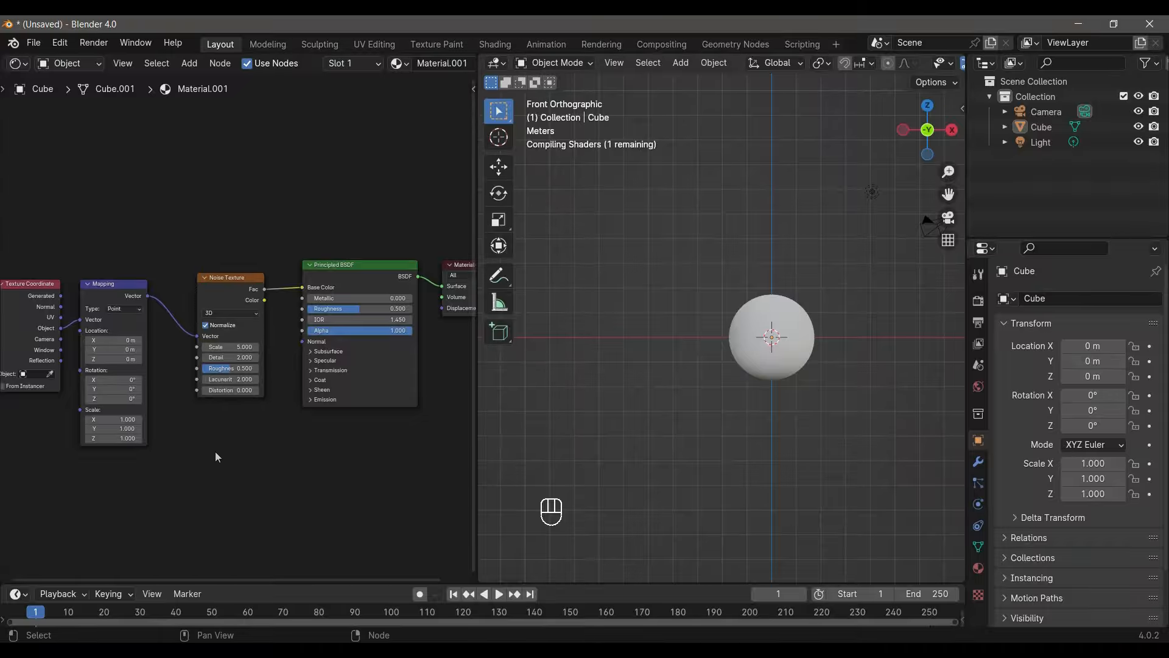
- Set the Noise Texture's Scale to 6.1, Detail to 7.7 and Roughness to 0.74, undoing a trial Lacunarity of 3.5
{"action": "scroll", "coordinate": [214, 451], "scroll_direction": "up", "scroll_amount": 2}
{"action": "scroll", "coordinate": [771, 390], "scroll_direction": "up", "scroll_amount": 2}
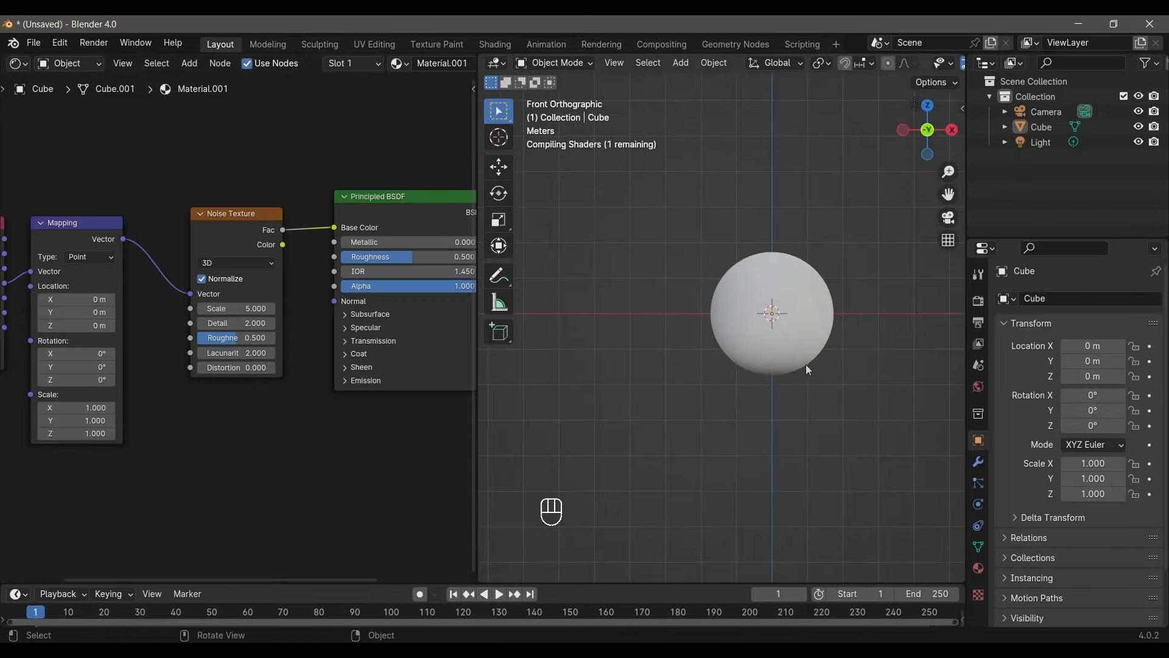
{"action": "middle_click_drag", "start_coordinate": [806, 365], "coordinate": [736, 407], "text": "shift"}
{"action": "scroll", "coordinate": [739, 404], "scroll_direction": "up", "scroll_amount": 3}
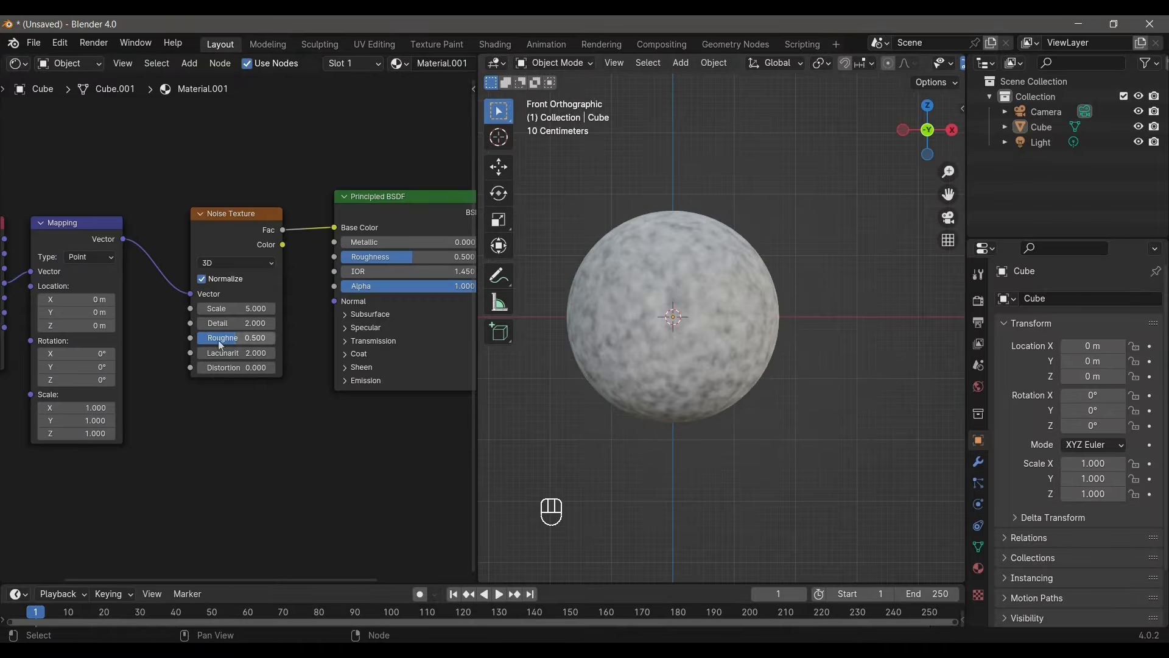
{"action": "left_click_drag", "start_coordinate": [222, 309], "coordinate": [247, 327]}
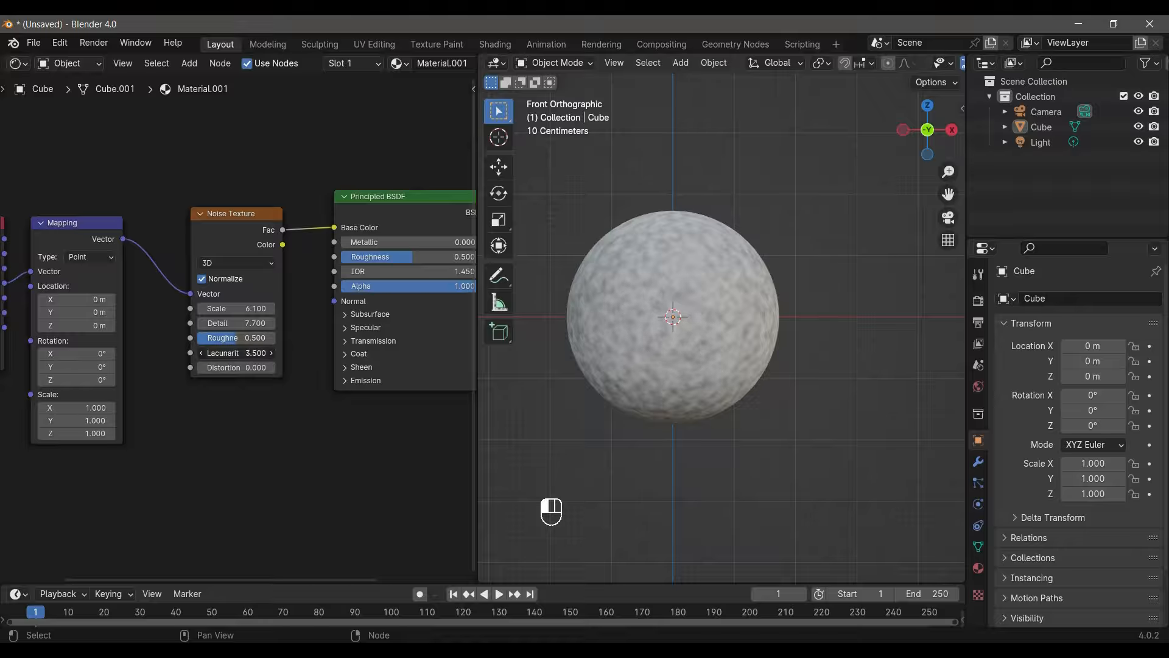
{"action": "key", "text": "ctrl+z"}
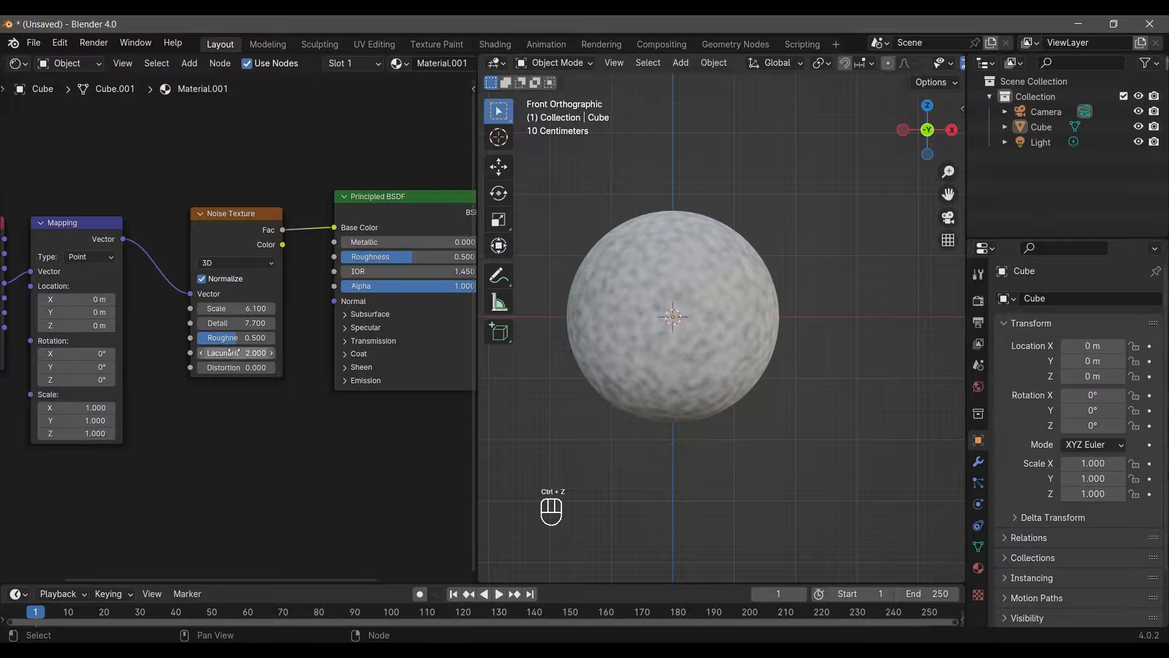
{"action": "left_click_drag", "start_coordinate": [236, 338], "coordinate": [255, 337]}
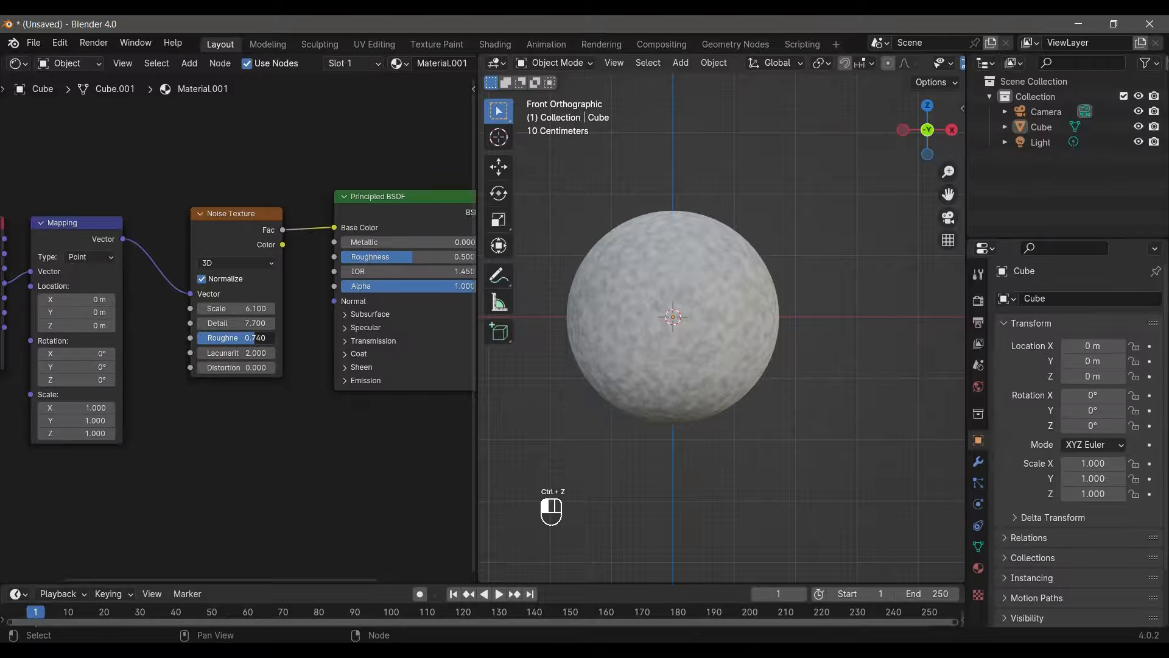
- Set the Noise Texture's Roughness to 0.5 and its Scale to 5.62
{"action": "scroll", "coordinate": [737, 376], "scroll_direction": "up", "scroll_amount": 4}
{"action": "scroll", "coordinate": [737, 377], "scroll_direction": "down", "scroll_amount": 3}
{"action": "middle_click_drag", "start_coordinate": [656, 351], "coordinate": [681, 351], "text": "shift"}
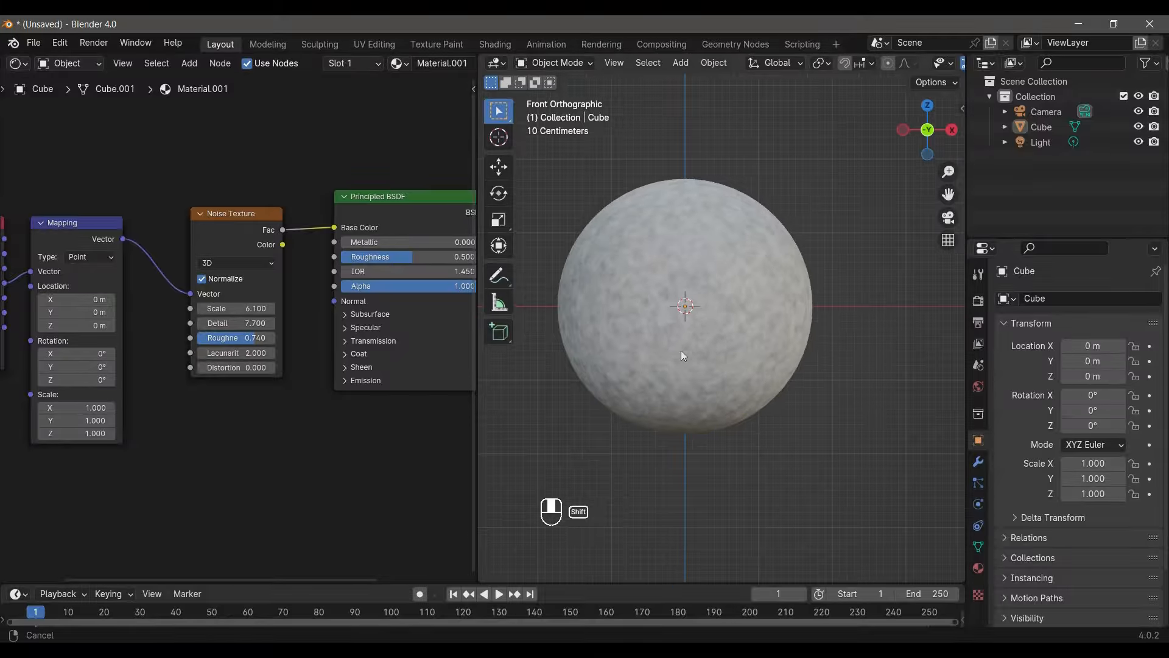
{"action": "left_click_drag", "start_coordinate": [244, 309], "coordinate": [241, 345]}
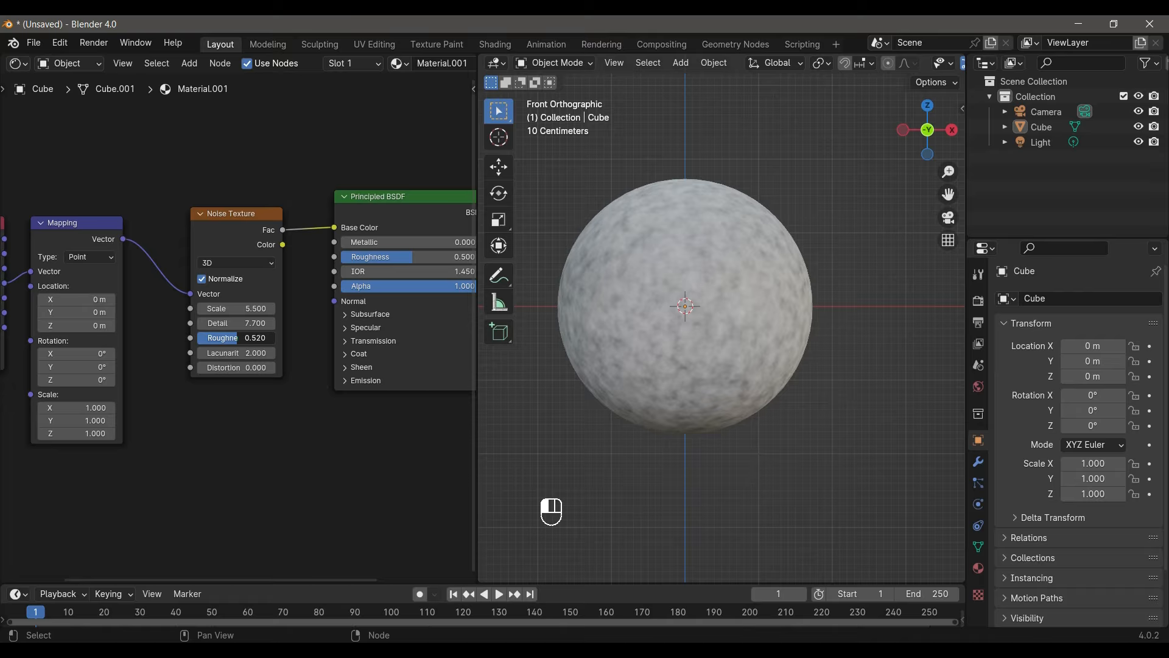
{"action": "left_click", "coordinate": [241, 338]}
{"action": "type", "text": ".5"}
{"action": "key", "text": "Return"}
{"action": "mouse_move", "coordinate": [238, 309]}
{"action": "left_mouse_down"}
{"action": "mouse_move", "coordinate": [256, 308]}
{"action": "mouse_move", "coordinate": [244, 308]}
{"action": "left_mouse_up"}
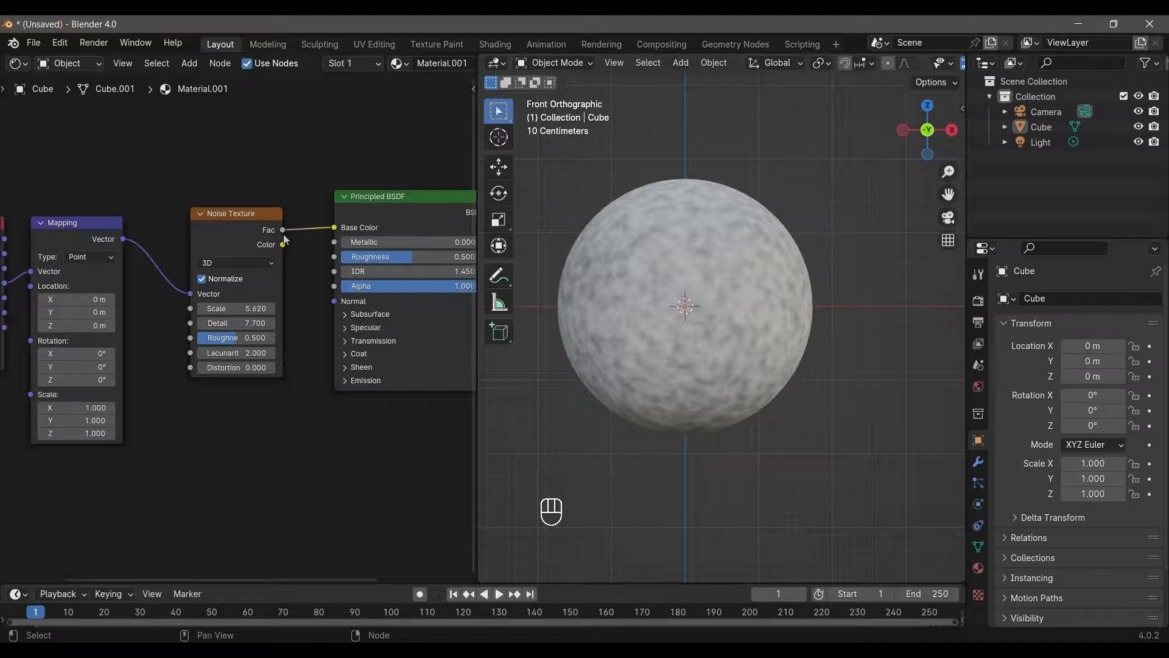
- Add a Bump node with the Noise Texture's Fac feeding its Height, and link its Normal output to the Principled BSDF's Normal
{"action": "left_click_drag", "start_coordinate": [283, 230], "coordinate": [298, 459]}
{"action": "type", "text": "b"}
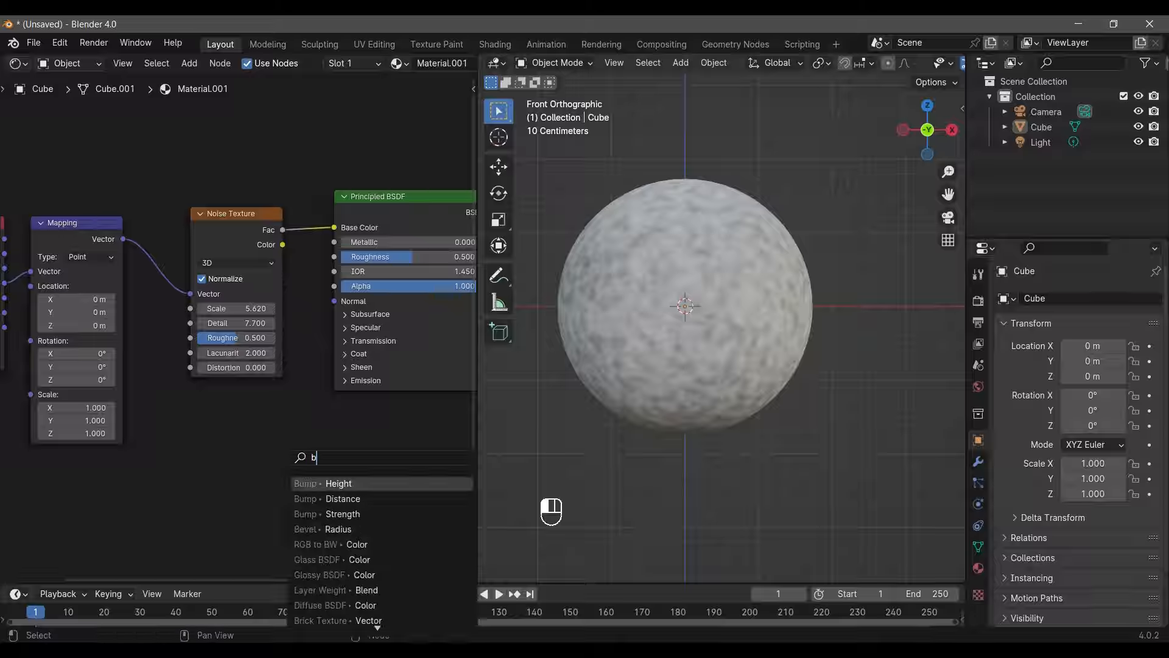
{"action": "type", "text": "ump"}
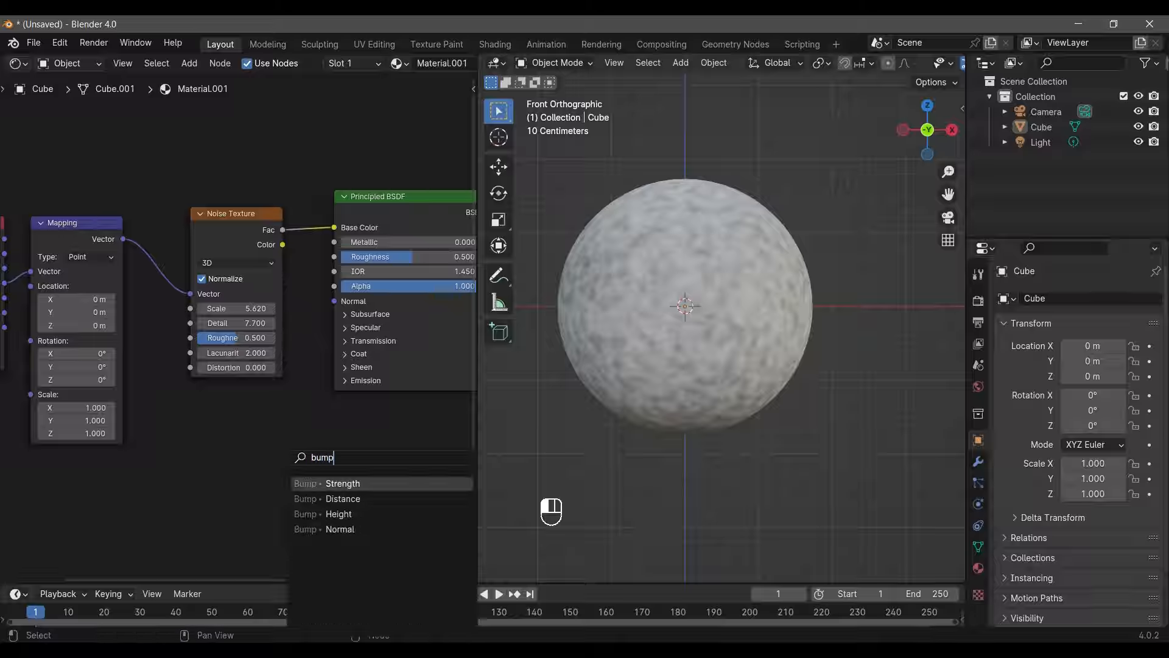
{"action": "key", "text": "Return"}
{"action": "left_click", "coordinate": [322, 456]}
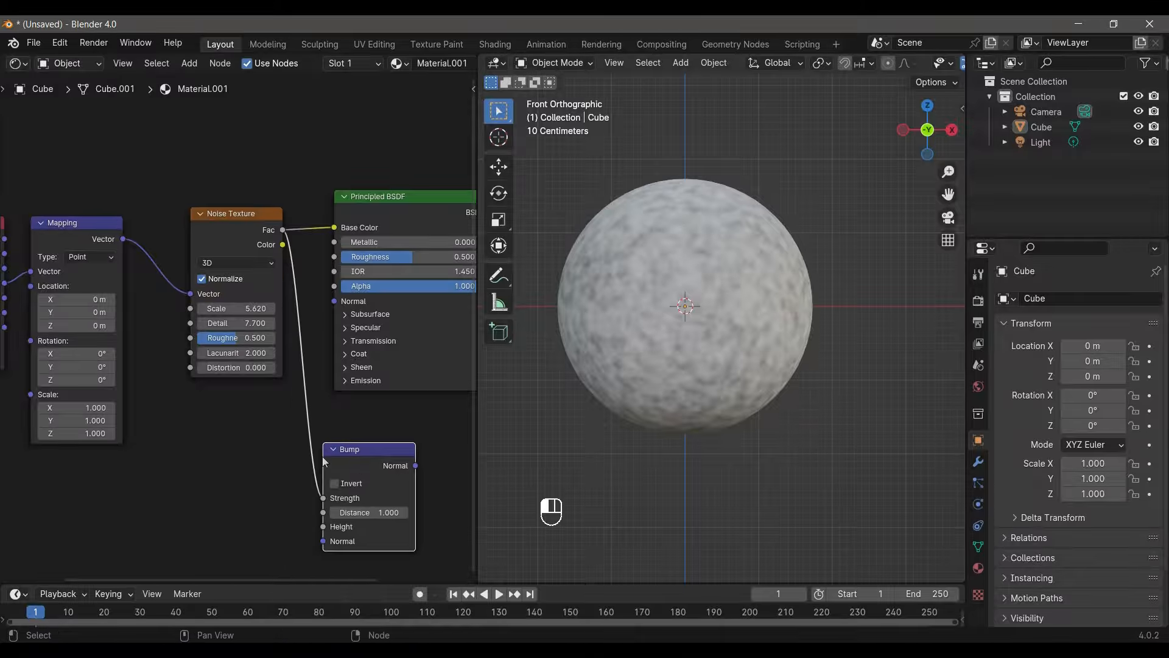
{"action": "right_click_drag", "start_coordinate": [314, 418], "coordinate": [296, 448], "text": "ctrl"}
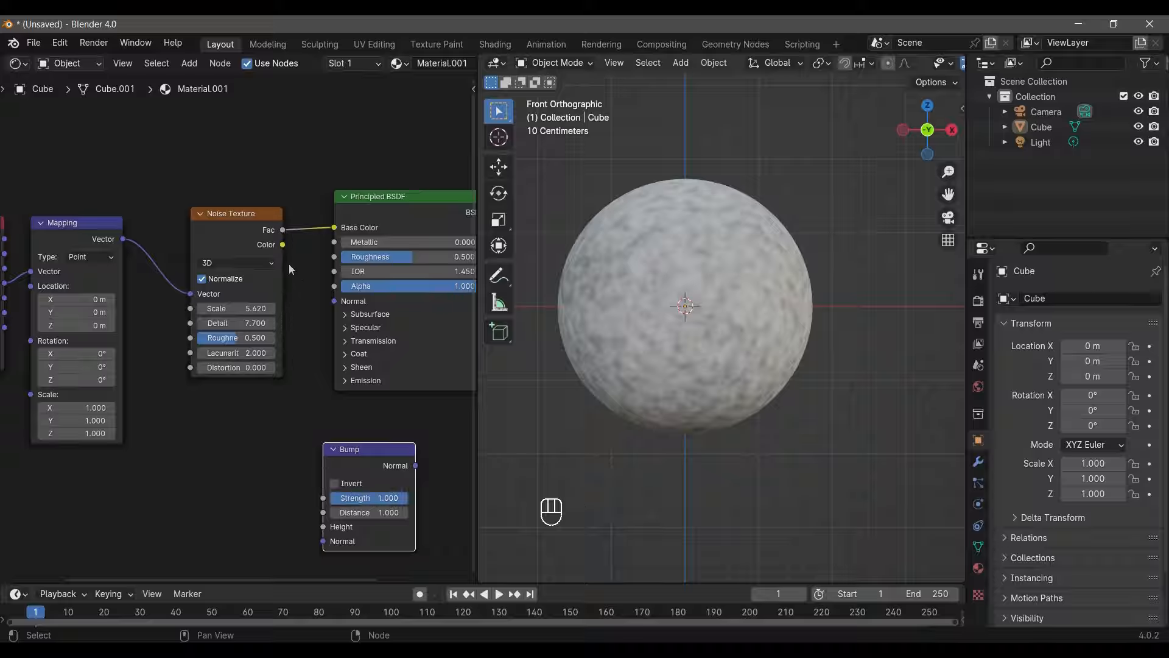
{"action": "left_click_drag", "start_coordinate": [283, 243], "coordinate": [323, 522]}
{"action": "left_click_drag", "start_coordinate": [417, 460], "coordinate": [336, 297]}
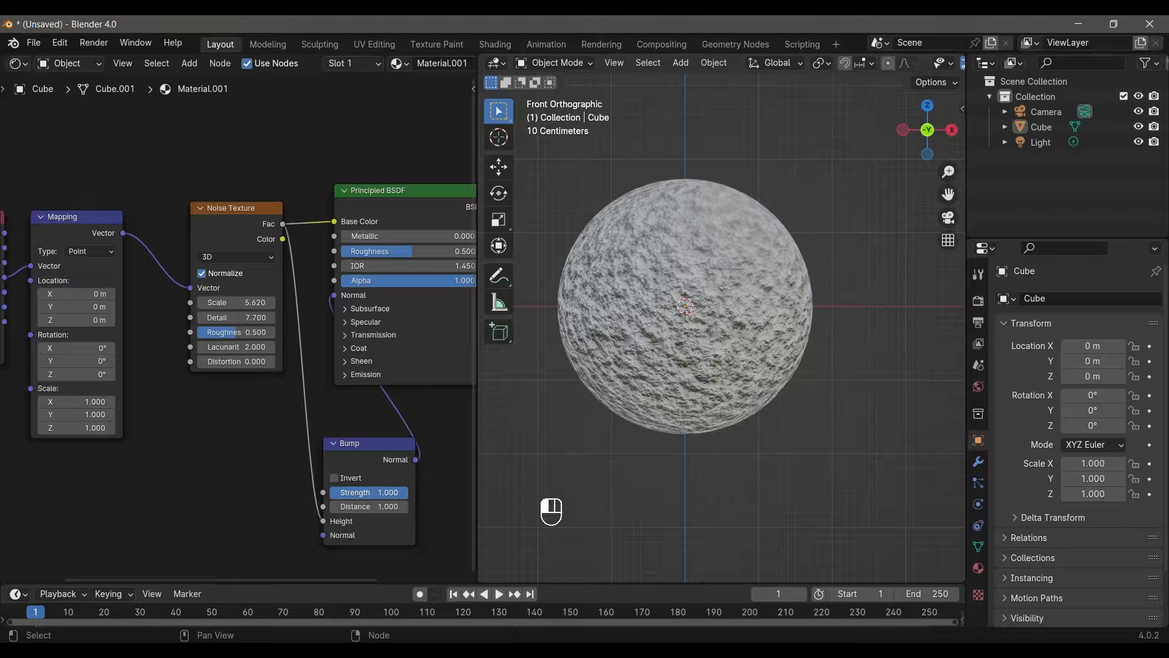
- Set the Bump node's Strength to 0.2
{"action": "left_click", "coordinate": [390, 492]}
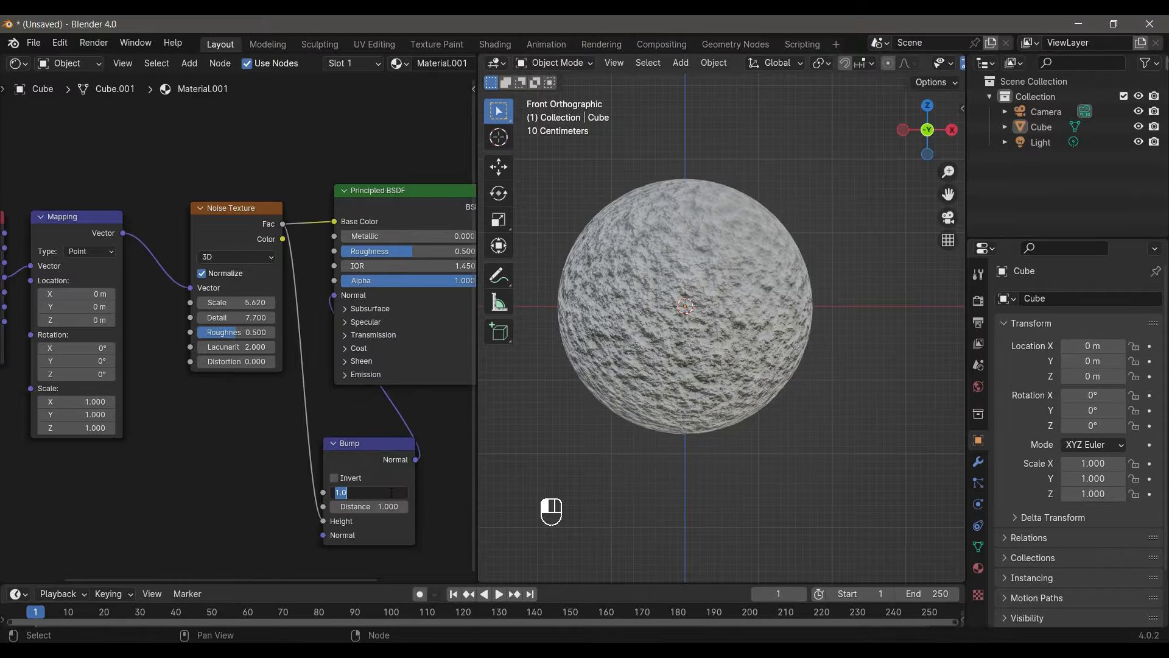
{"action": "type", "text": ".2"}
{"action": "key", "text": "Return"}
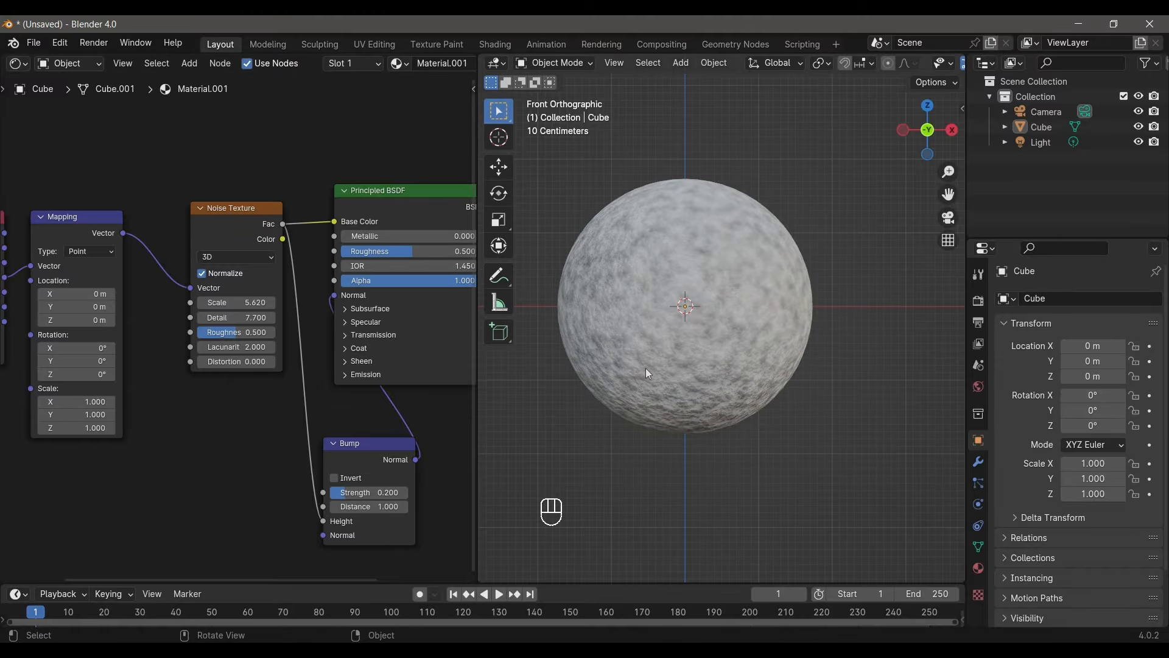
- Set the Bump node's Strength to 0.1 and check the sphere's surface from other angles
{"action": "middle_click_drag", "start_coordinate": [646, 368], "coordinate": [653, 245]}
{"action": "left_click", "coordinate": [378, 492]}
{"action": "key", "text": "BackSpace"}
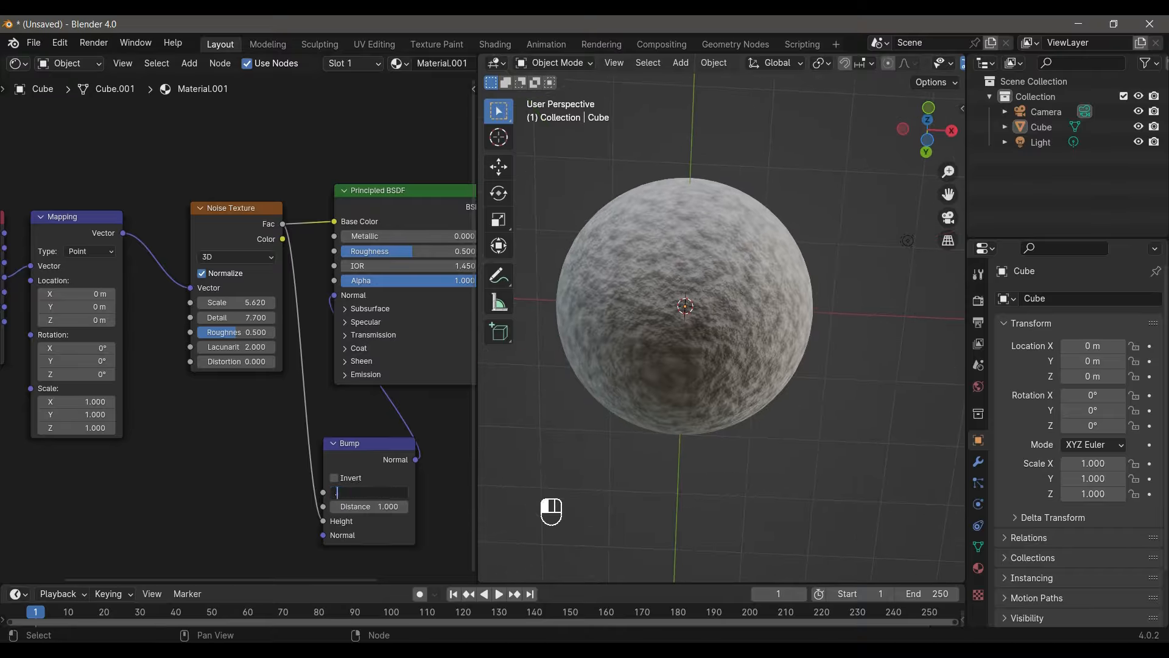
{"action": "type", "text": "0.1"}
{"action": "key", "text": "Return"}
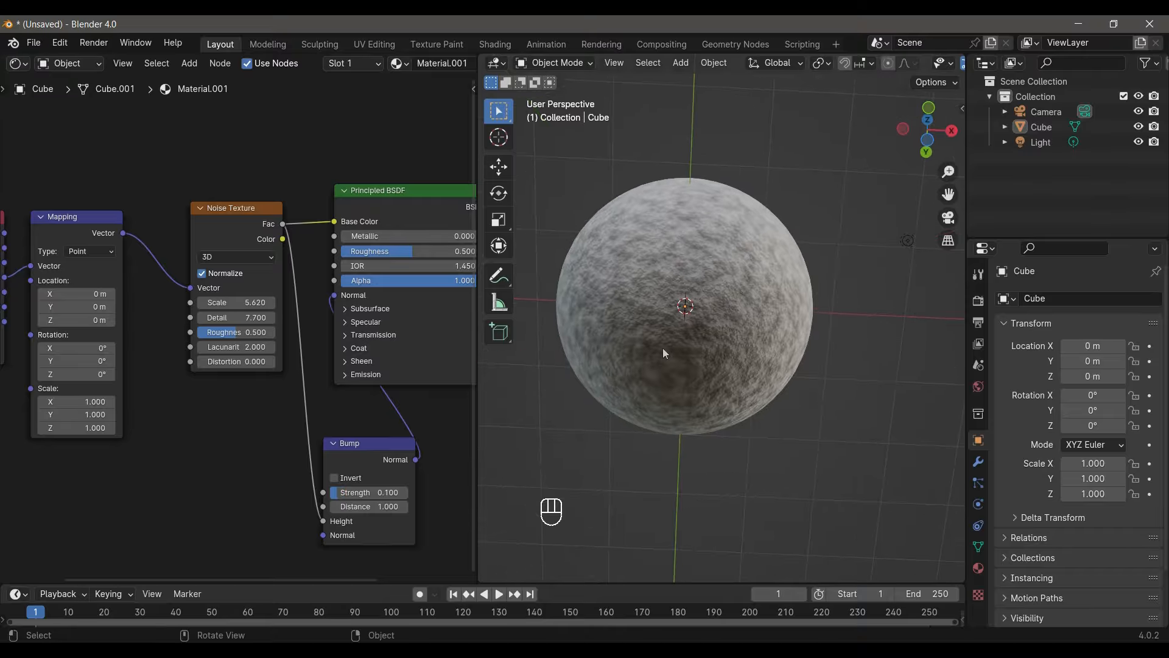
{"action": "middle_click_drag", "start_coordinate": [662, 348], "coordinate": [703, 386]}
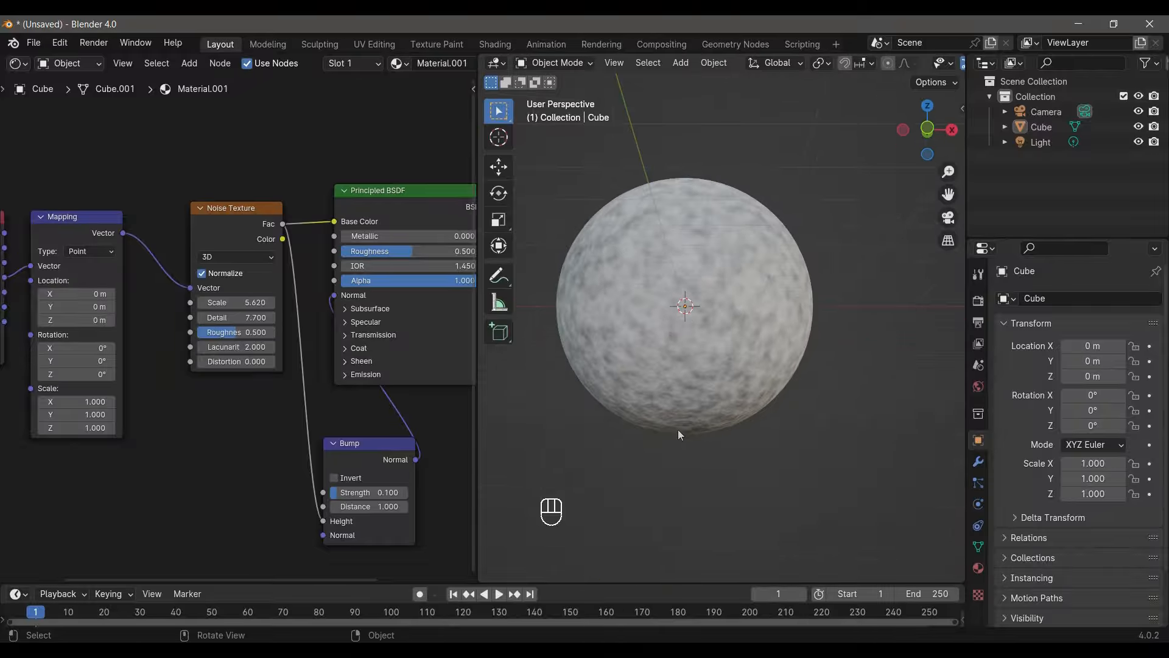
- Switch to the front view of the sphere and set the Bump node's Strength to 0.2
{"action": "key", "text": "KP_1"}
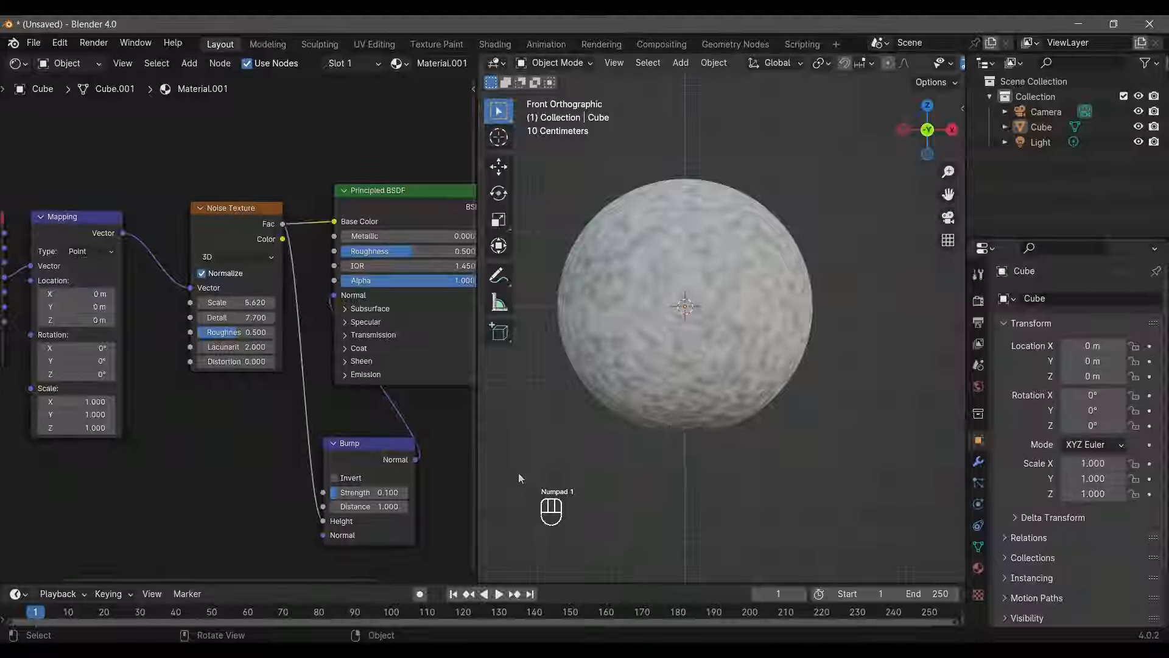
{"action": "left_click", "coordinate": [375, 495]}
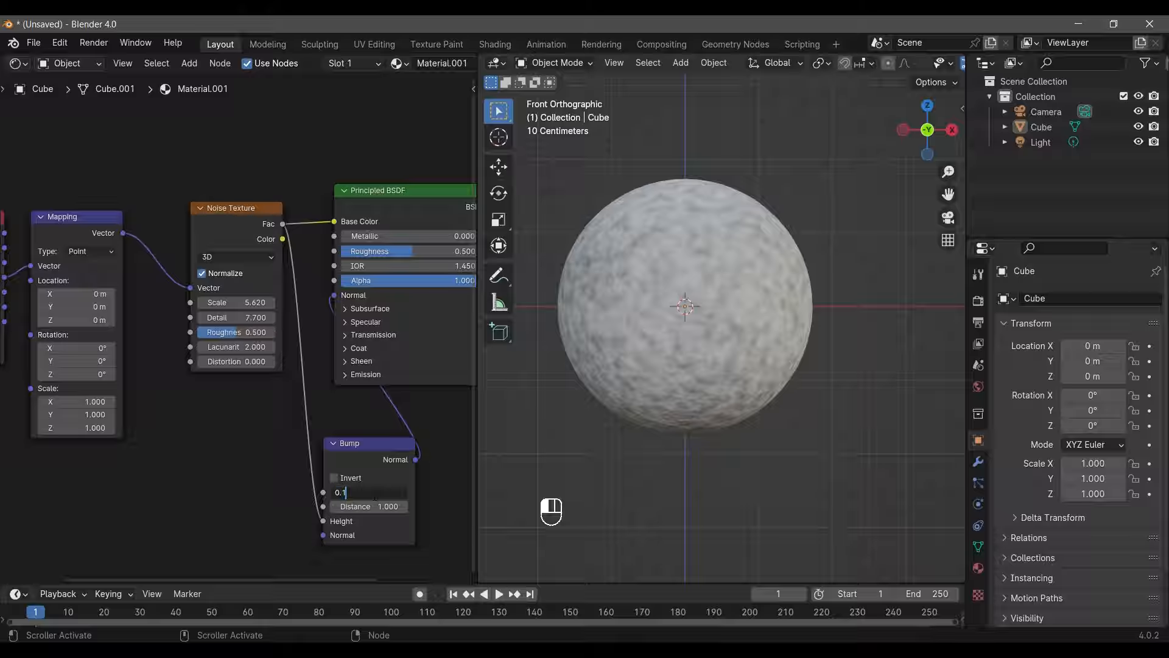
{"action": "key", "text": "BackSpace"}
{"action": "type", "text": "2"}
{"action": "key", "text": "Return"}
- Move the Texture Coordinate, Mapping, Noise Texture and Bump nodes away from the Principled BSDF to widen the gap between them
{"action": "left_click_drag", "start_coordinate": [377, 204], "coordinate": [425, 205]}
{"action": "left_click_drag", "start_coordinate": [362, 443], "coordinate": [310, 441]}
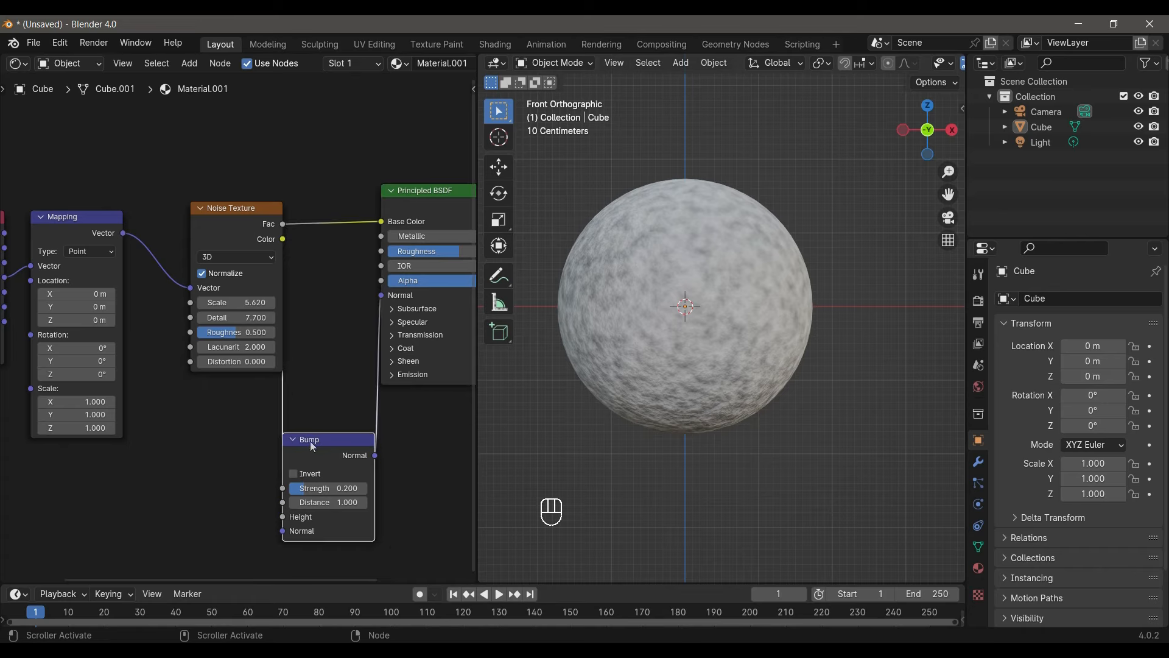
{"action": "scroll", "coordinate": [262, 445], "scroll_direction": "down", "scroll_amount": 2}
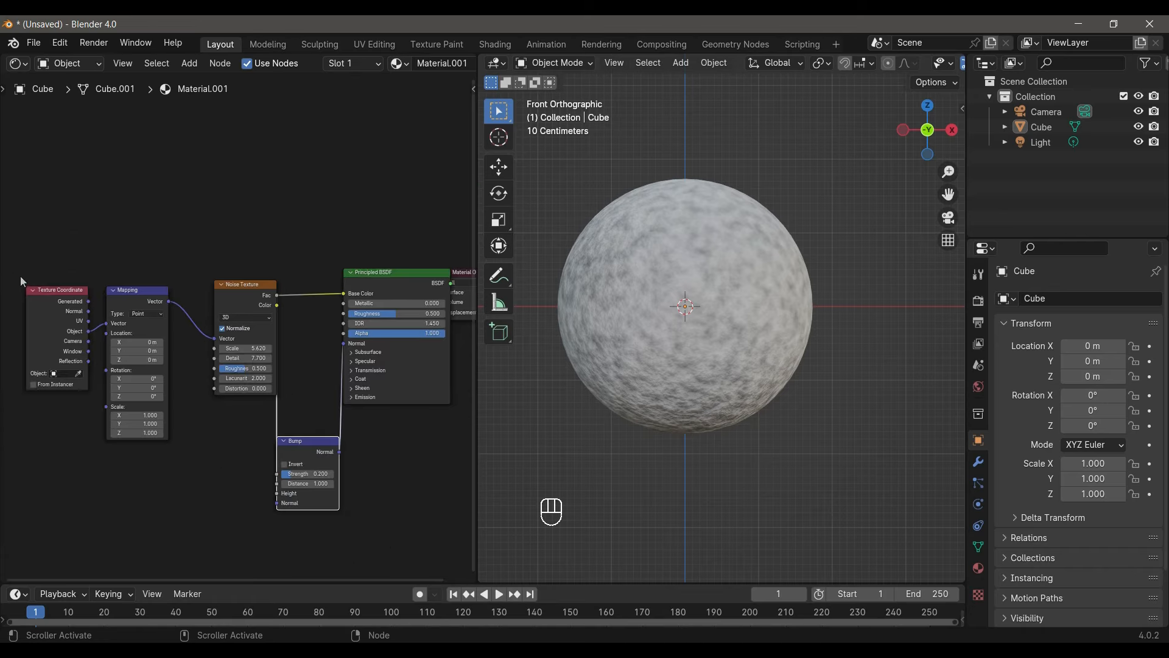
{"action": "left_click_drag", "start_coordinate": [1, 227], "coordinate": [275, 465]}
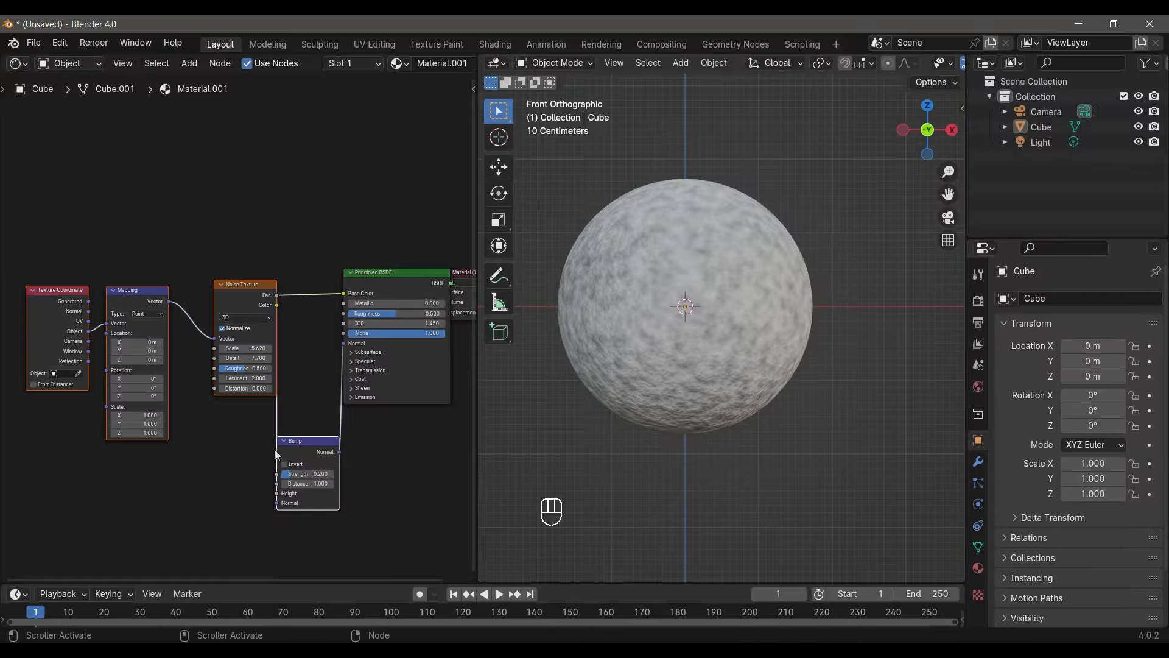
{"action": "key", "text": "g"}
{"action": "left_click", "coordinate": [183, 454]}
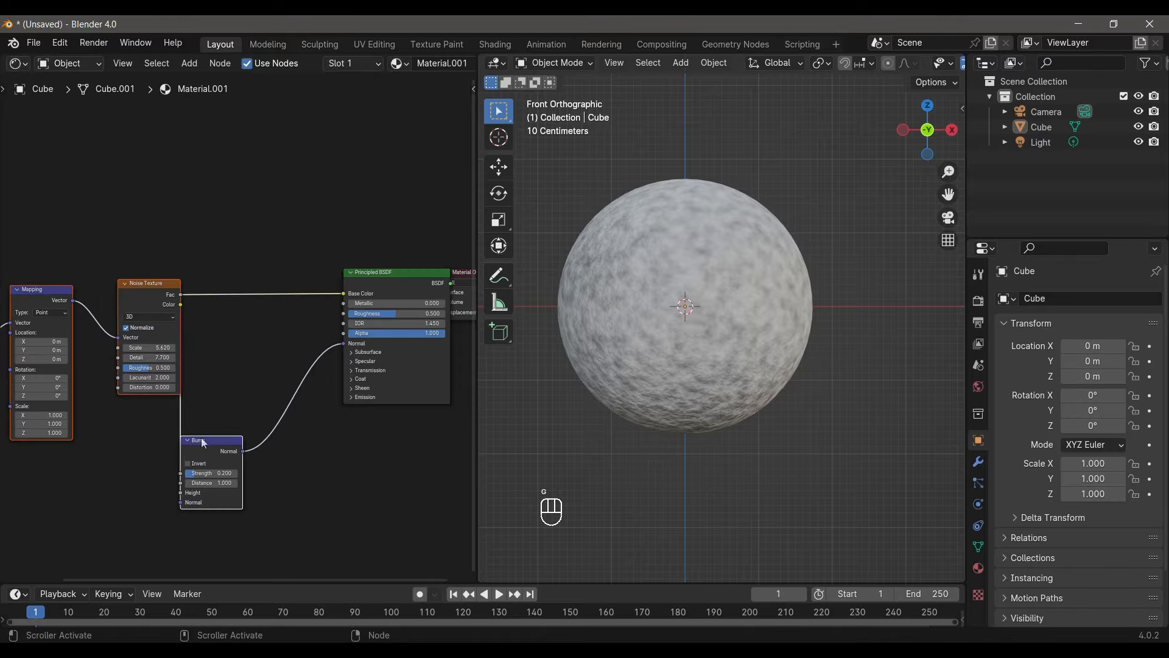
- Shift the Principled BSDF away from the Material Output and place the Bump node between the Noise Texture and the Principled BSDF
{"action": "left_click_drag", "start_coordinate": [389, 273], "coordinate": [336, 286]}
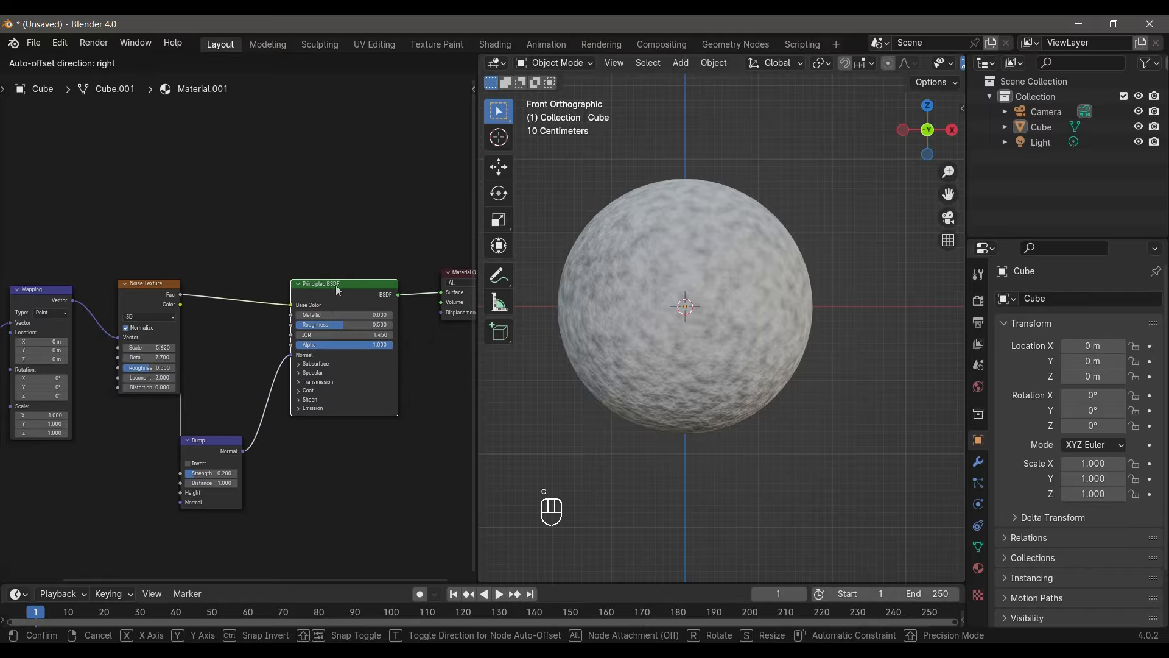
{"action": "left_click", "coordinate": [336, 287]}
{"action": "left_click", "coordinate": [220, 440]}
{"action": "key", "text": "g"}
{"action": "left_click", "coordinate": [248, 419]}
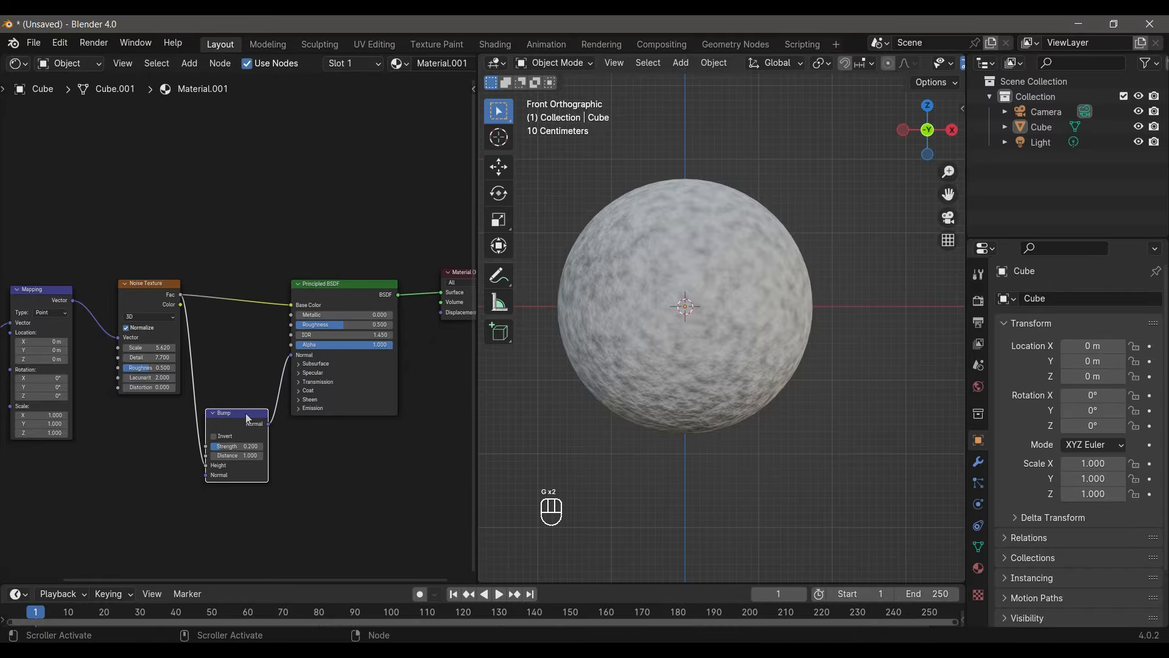
{"action": "scroll", "coordinate": [221, 243], "scroll_direction": "down", "scroll_amount": 3}
{"action": "middle_click_drag", "start_coordinate": [220, 243], "coordinate": [250, 218], "text": "shift"}
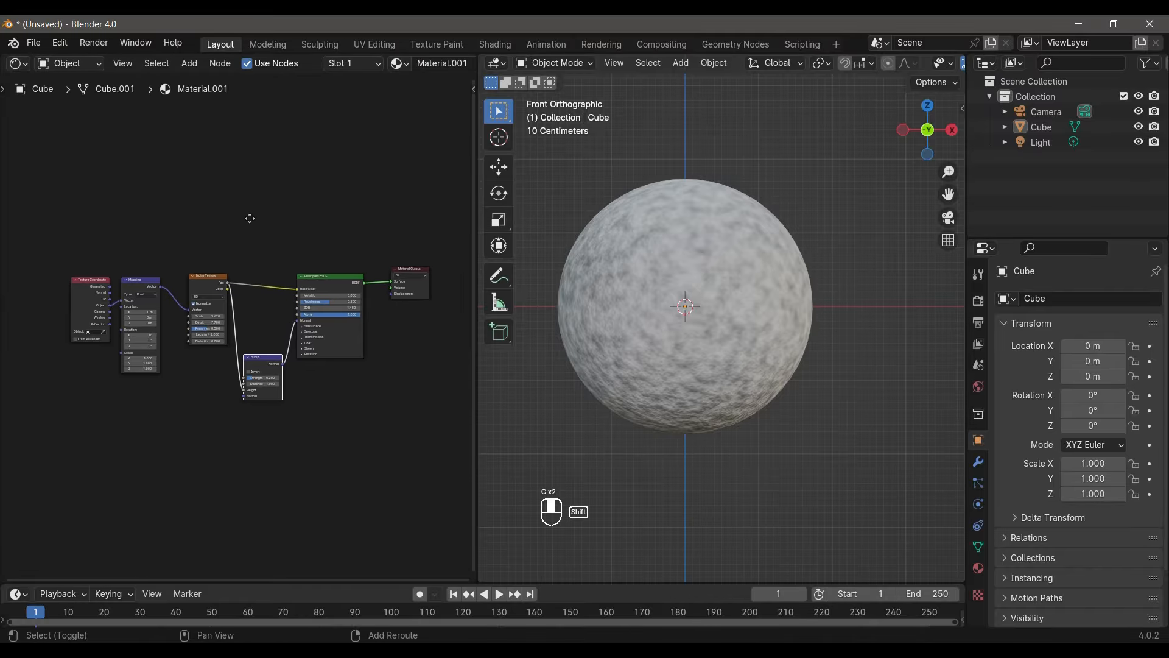
{"action": "scroll", "coordinate": [246, 222], "scroll_direction": "up", "scroll_amount": 2}
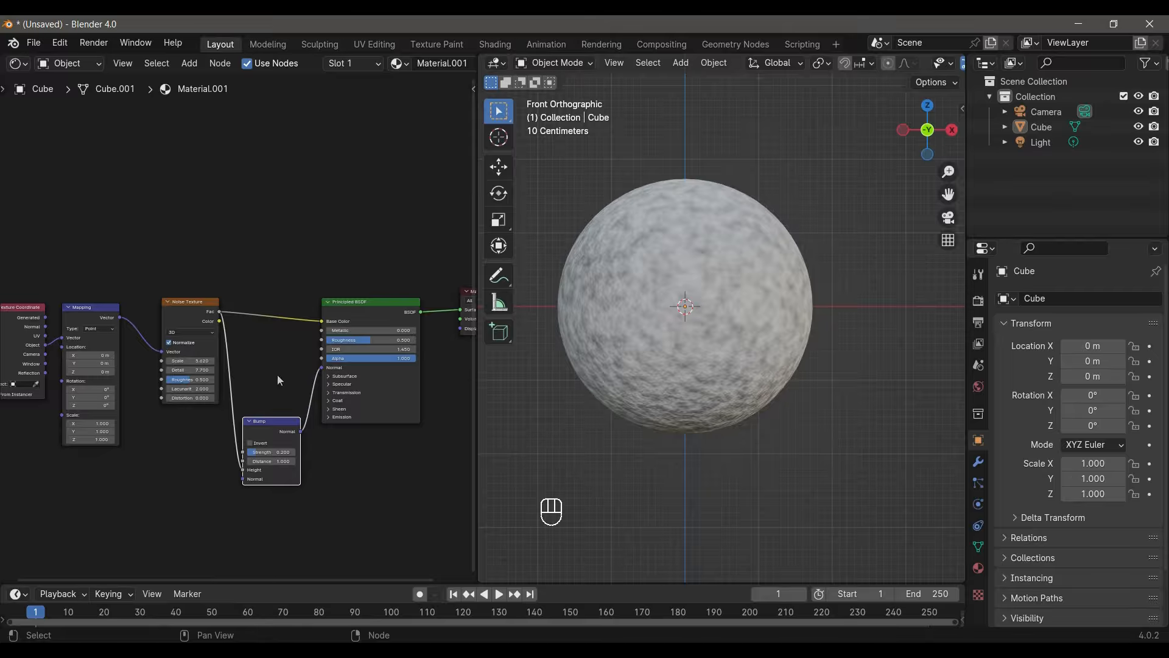
- Add an Emission shader node in the empty space above the Noise Texture and Principled BSDF nodes
{"action": "key", "text": "shift"}
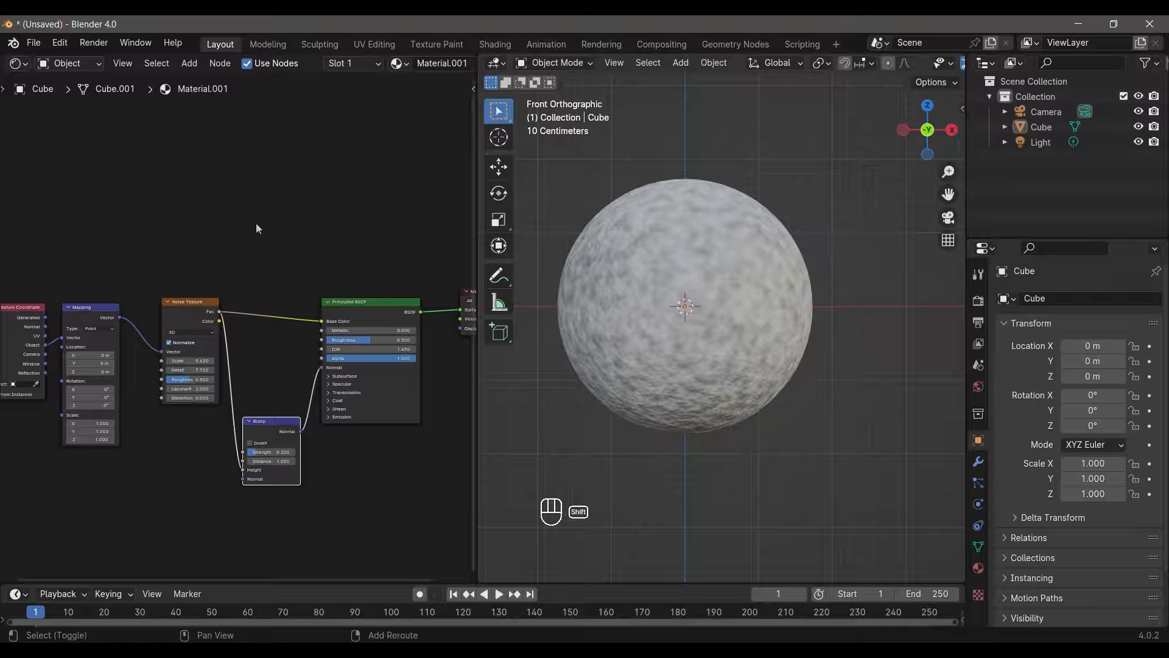
{"action": "key", "text": "shift+a"}
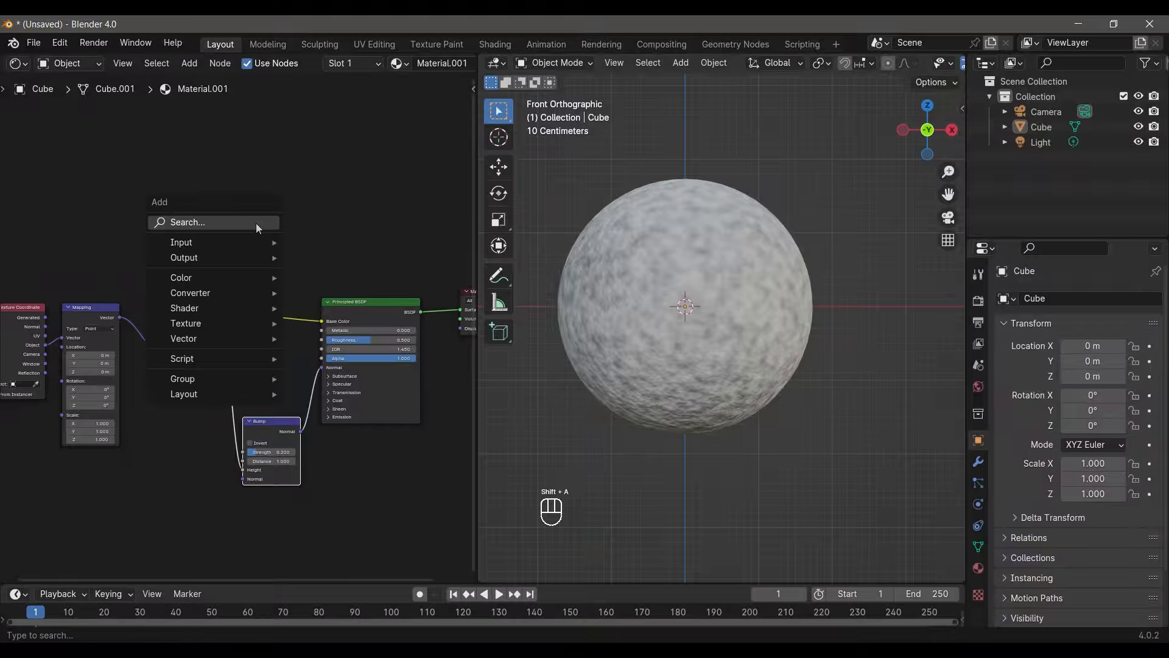
{"action": "type", "text": "emis"}
{"action": "key", "text": "Return"}
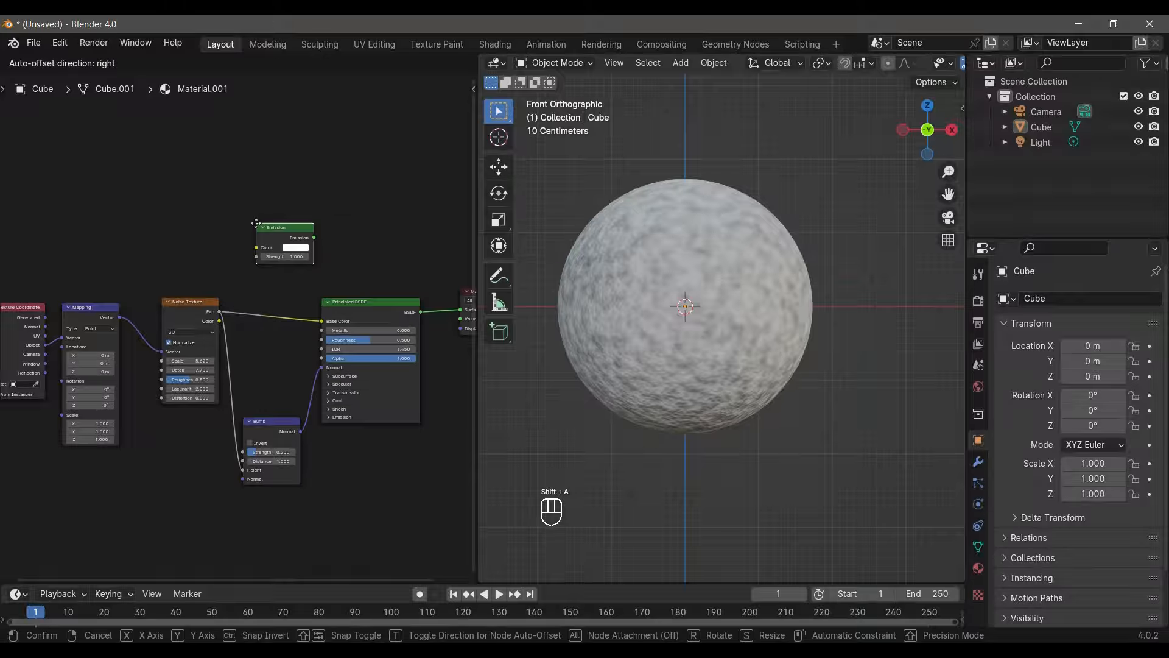
{"action": "left_click", "coordinate": [256, 223]}
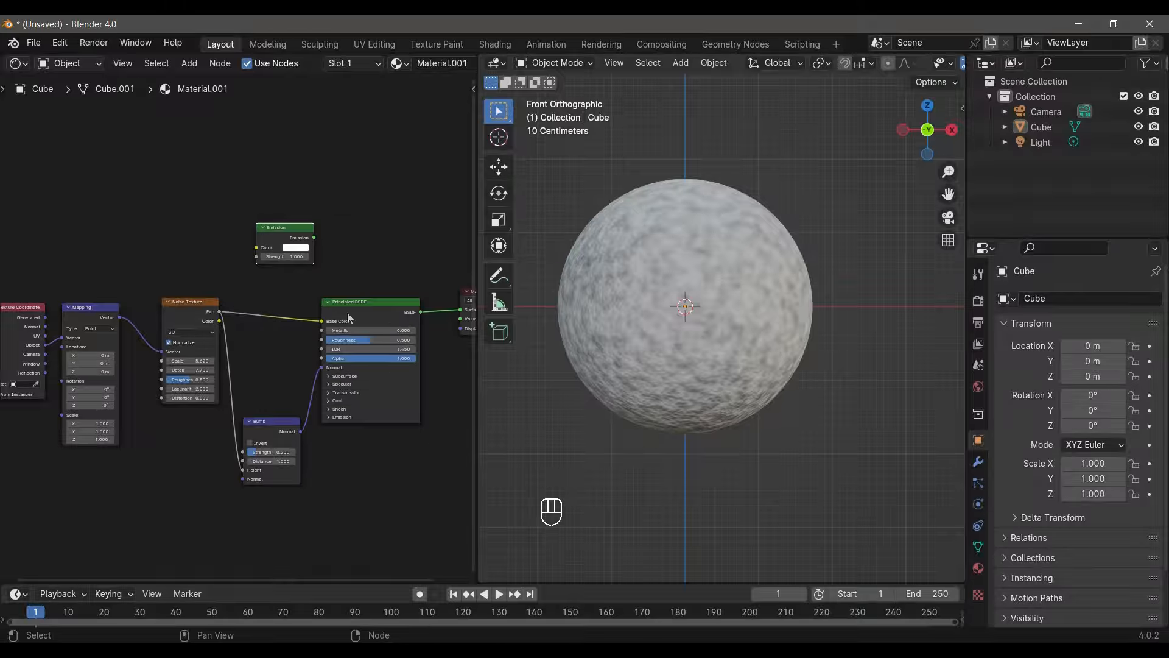
- Switch to Notepad and copy the hex colour code 1AF9FF
{"action": "scroll", "coordinate": [327, 264], "scroll_direction": "up", "scroll_amount": 2}
{"action": "key", "text": "alt+Tab"}
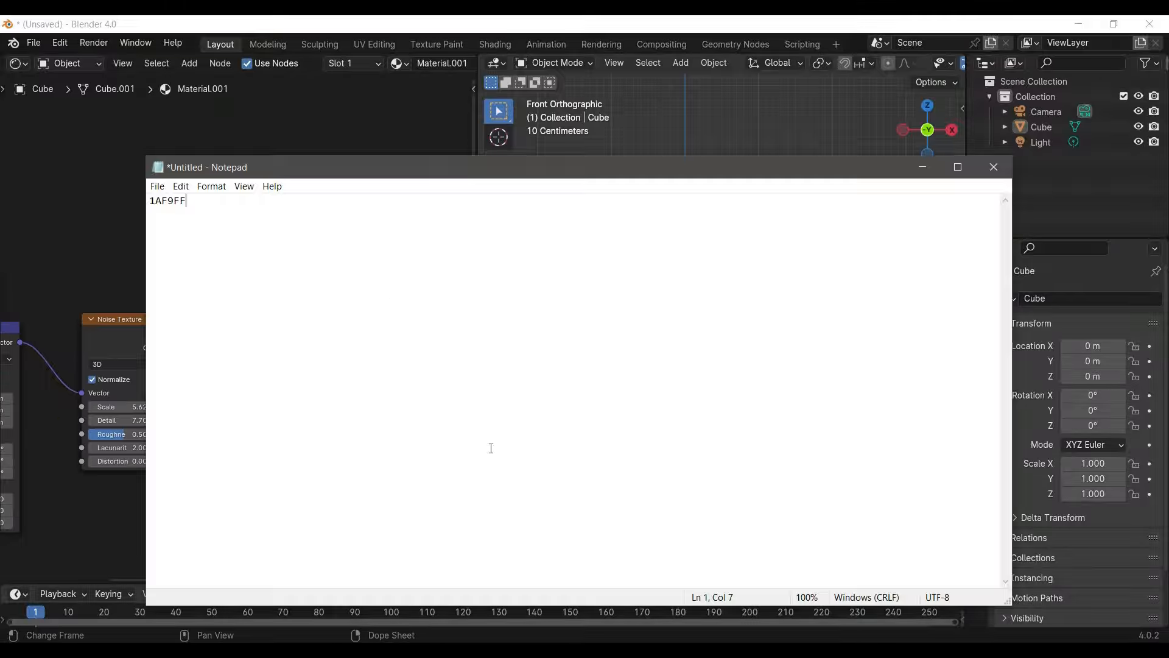
{"action": "key", "text": "ctrl+a"}
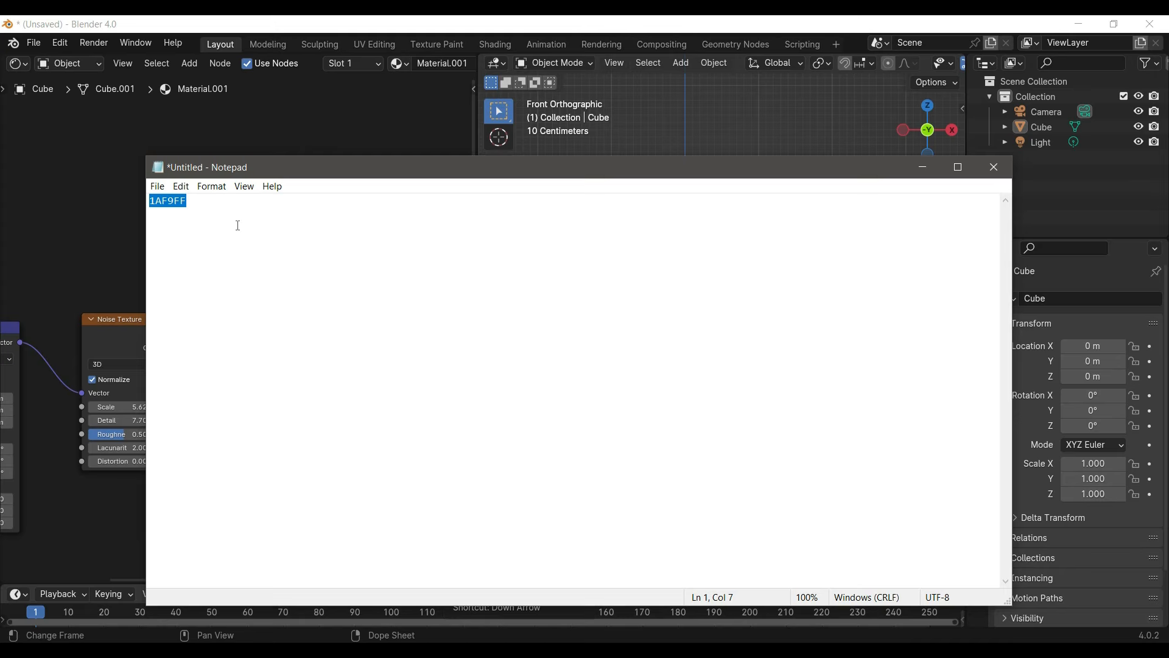
{"action": "key", "text": "ctrl+c"}
- Return to Blender and set the Emission node's Color to the copied hex value 1AF9FF
{"action": "key", "text": "alt+Tab"}
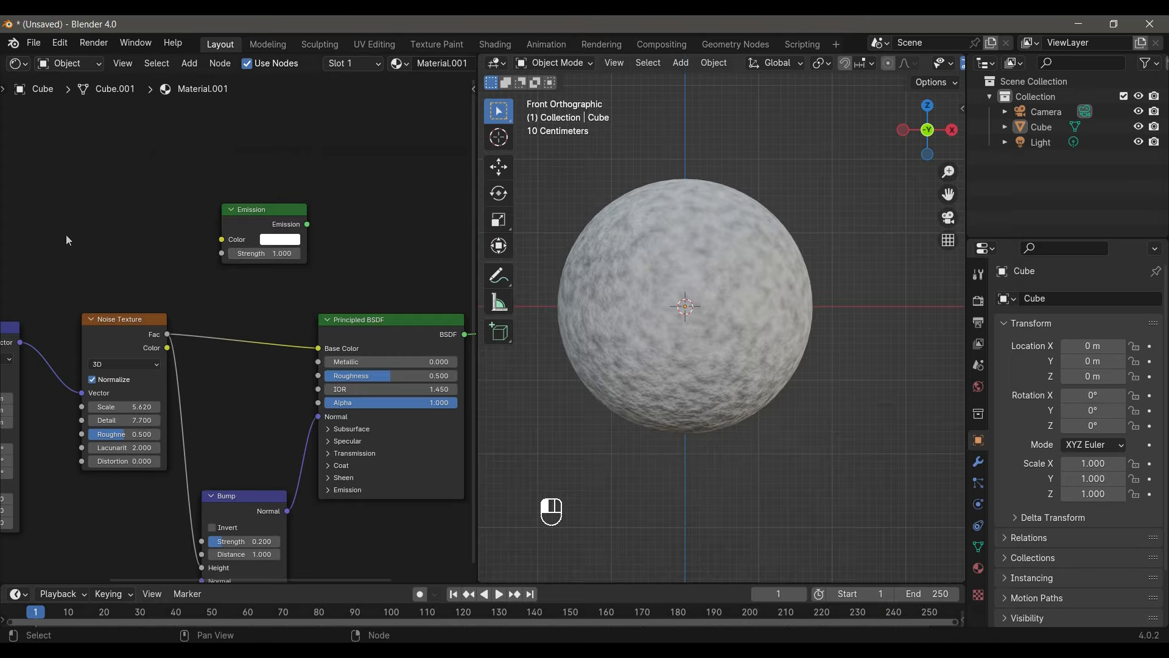
{"action": "left_click", "coordinate": [276, 240]}
{"action": "left_click", "coordinate": [366, 167]}
{"action": "left_click", "coordinate": [353, 185]}
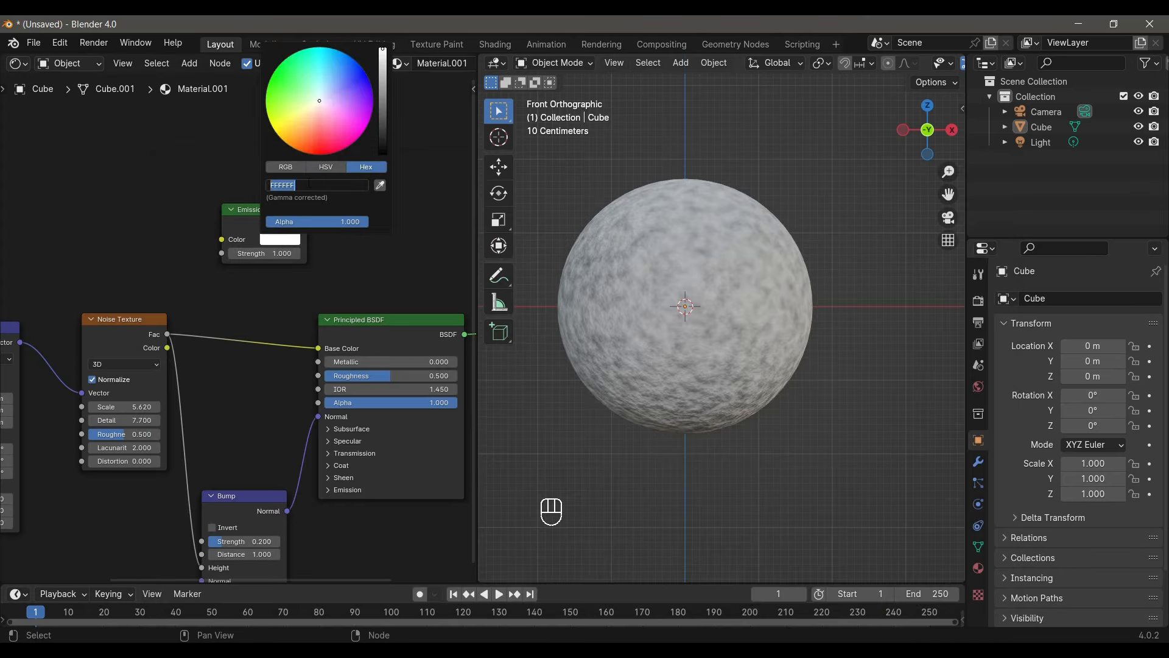
{"action": "key", "text": "ctrl+v"}
{"action": "key", "text": "Return"}
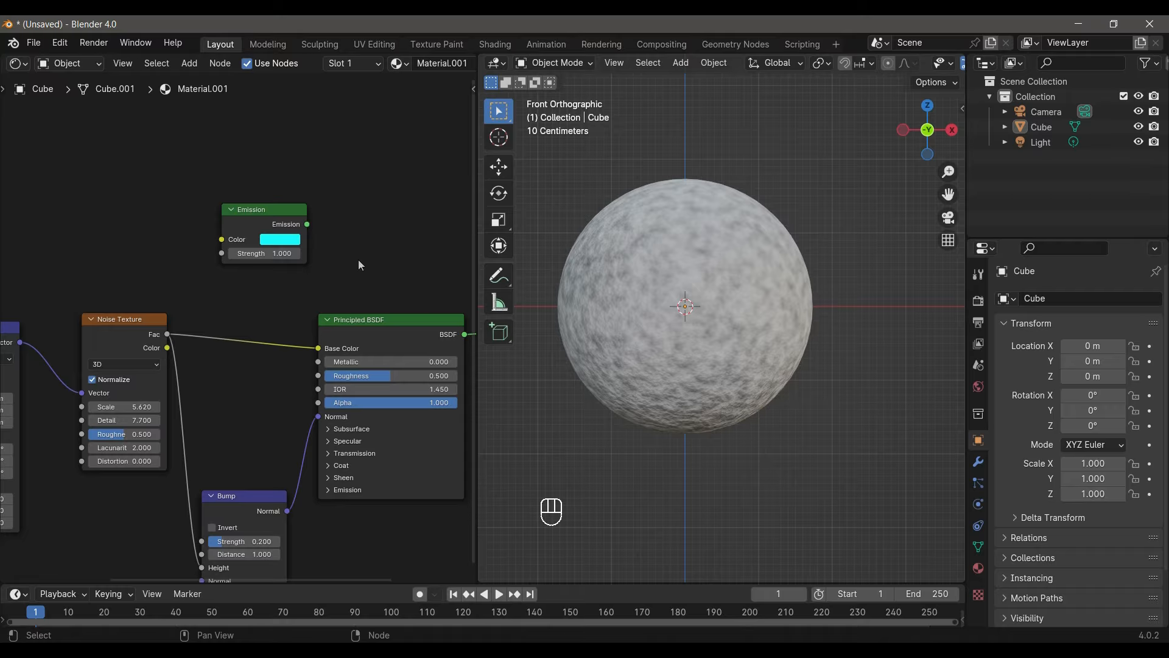
- Add a Mix Shader node above the Principled BSDF, beside the Emission node
{"action": "key", "text": "shift+a"}
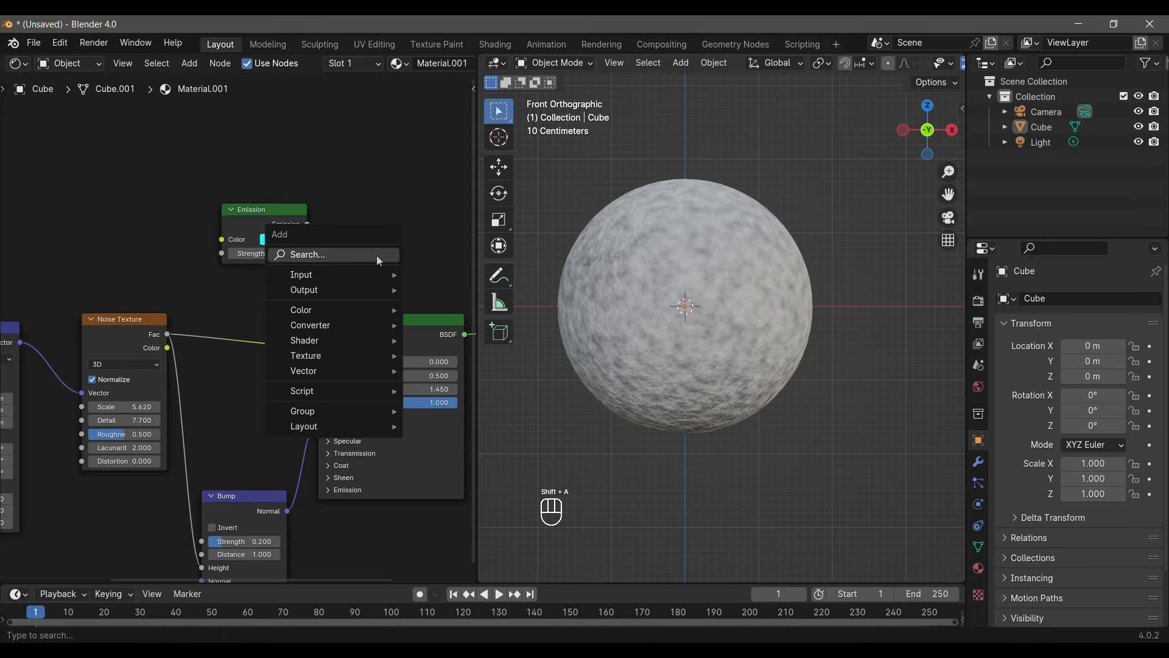
{"action": "left_click", "coordinate": [377, 256]}
{"action": "type", "text": "mix"}
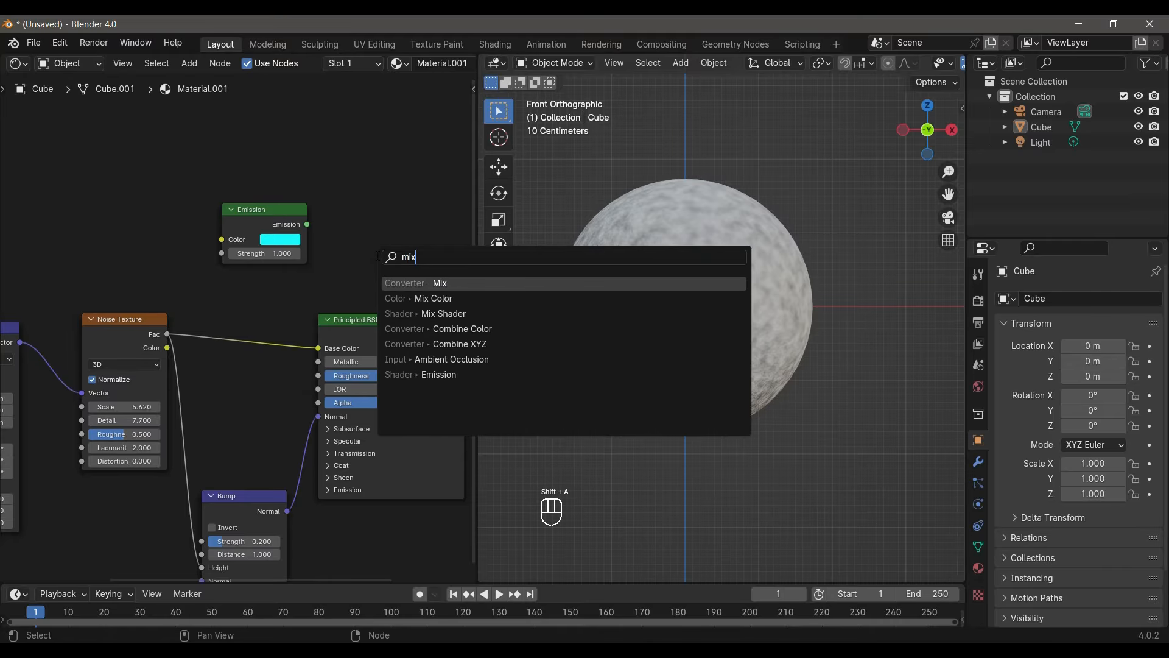
{"action": "key", "text": "Down"}
{"action": "key", "text": "Down"}
{"action": "key", "text": "Return"}
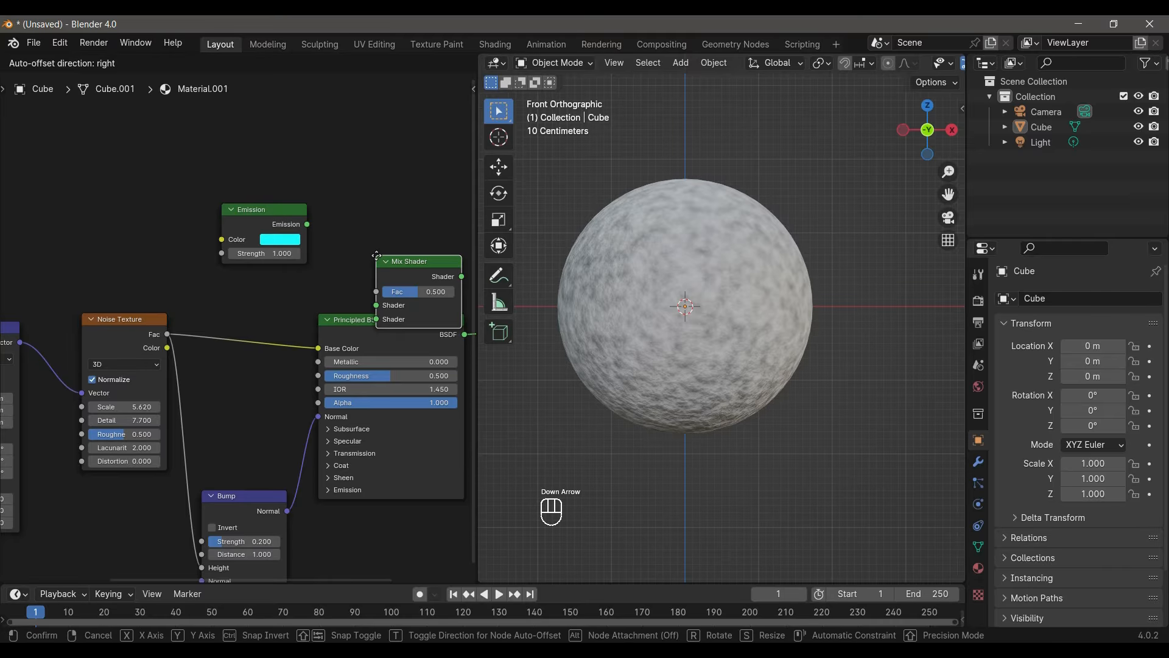
{"action": "left_click", "coordinate": [365, 169]}
- Link the Noise Texture's Fac to the Mix Shader's Fac, the Principled BSDF to its first Shader input and Emission to its second
{"action": "left_click_drag", "start_coordinate": [358, 321], "coordinate": [319, 326]}
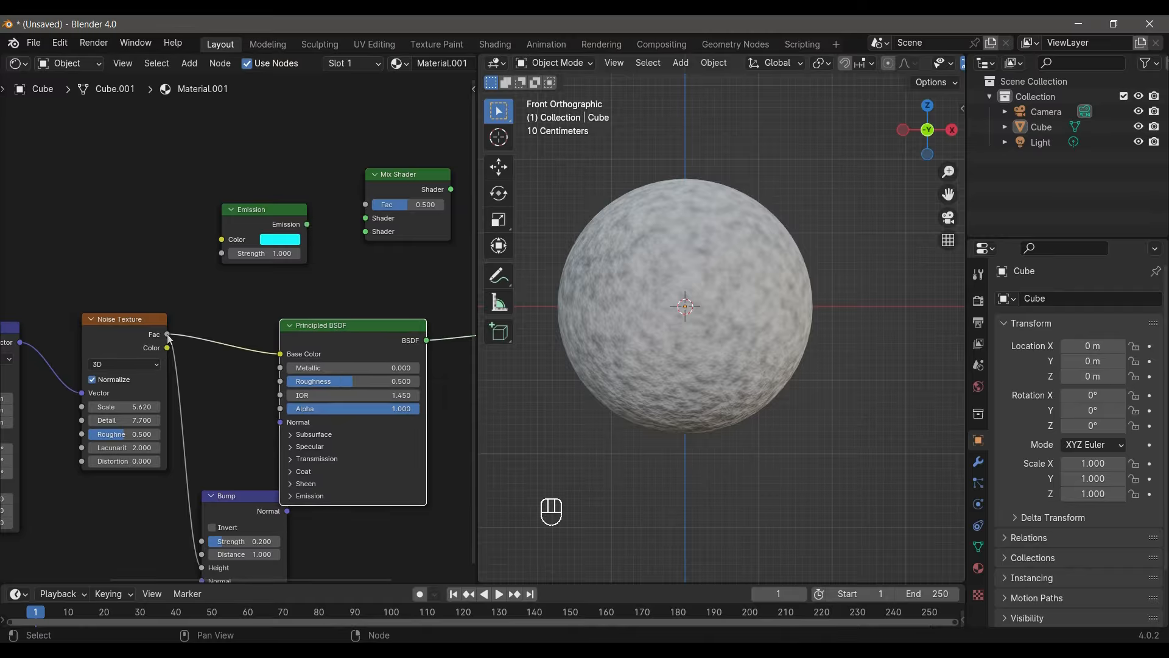
{"action": "left_click_drag", "start_coordinate": [167, 334], "coordinate": [365, 204]}
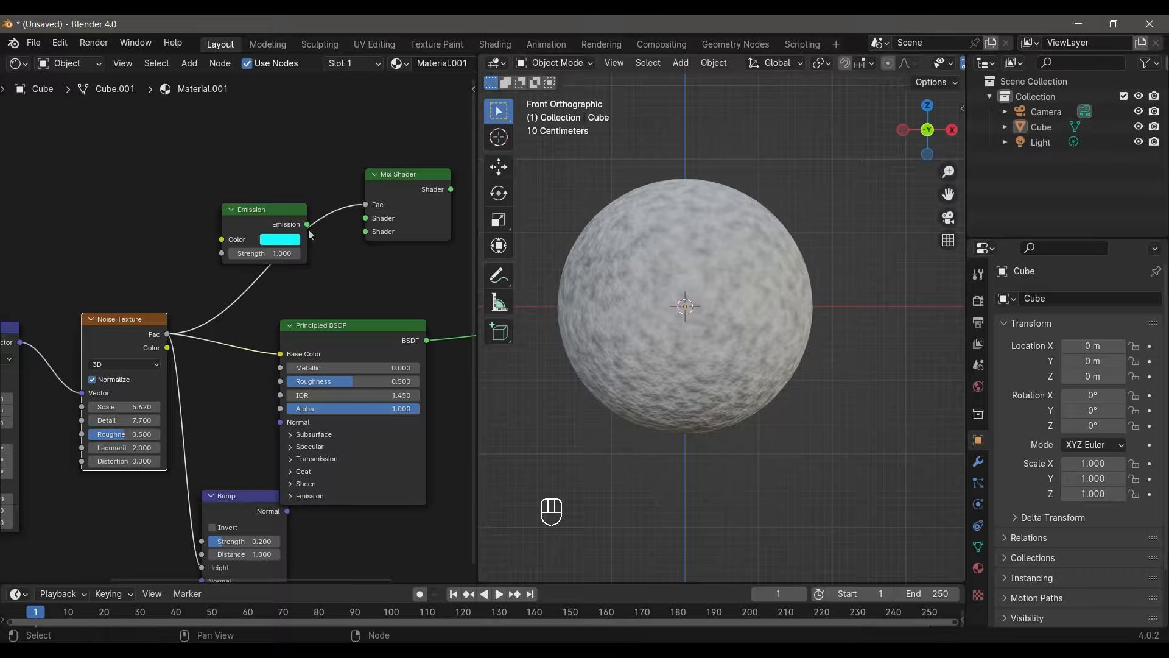
{"action": "left_click", "coordinate": [309, 227]}
{"action": "left_click_drag", "start_coordinate": [309, 226], "coordinate": [365, 231]}
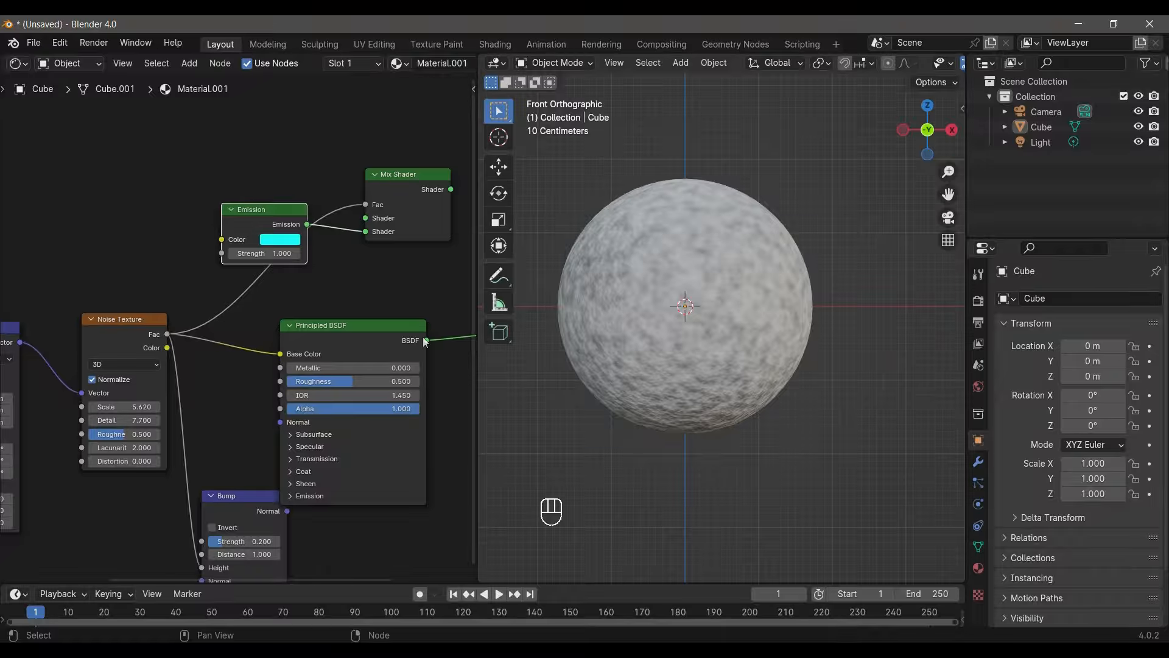
{"action": "left_click_drag", "start_coordinate": [427, 340], "coordinate": [366, 218]}
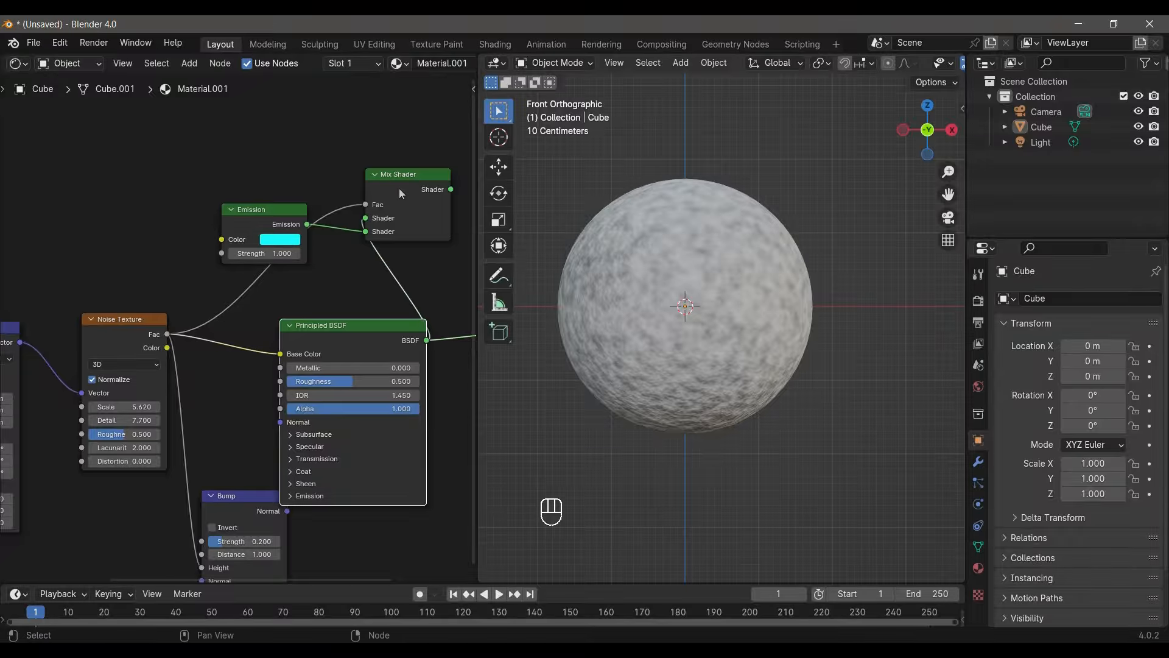
- Raise the Mix Shader node slightly and link its Shader output to the Material Output's Surface
{"action": "left_click_drag", "start_coordinate": [411, 177], "coordinate": [413, 158]}
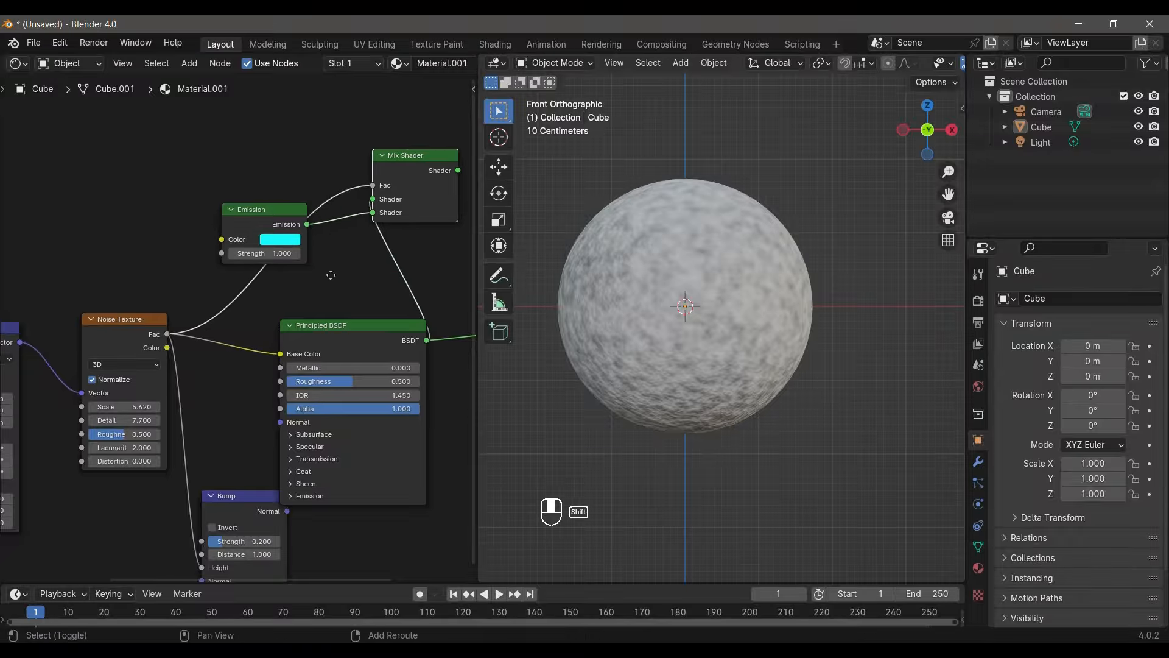
{"action": "middle_click_drag", "start_coordinate": [394, 229], "coordinate": [191, 264]}
{"action": "left_click_drag", "start_coordinate": [254, 206], "coordinate": [319, 366]}
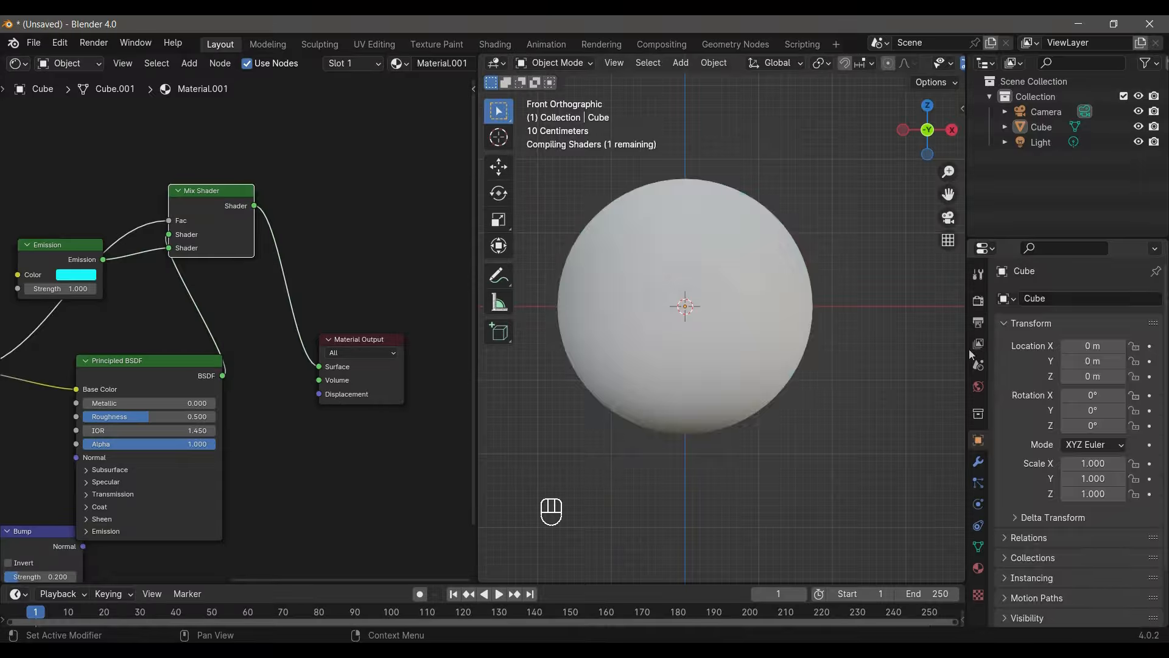
- Enable Bloom in the EEVEE render settings and set the Emission node's Strength to 10
{"action": "left_click", "coordinate": [978, 301]}
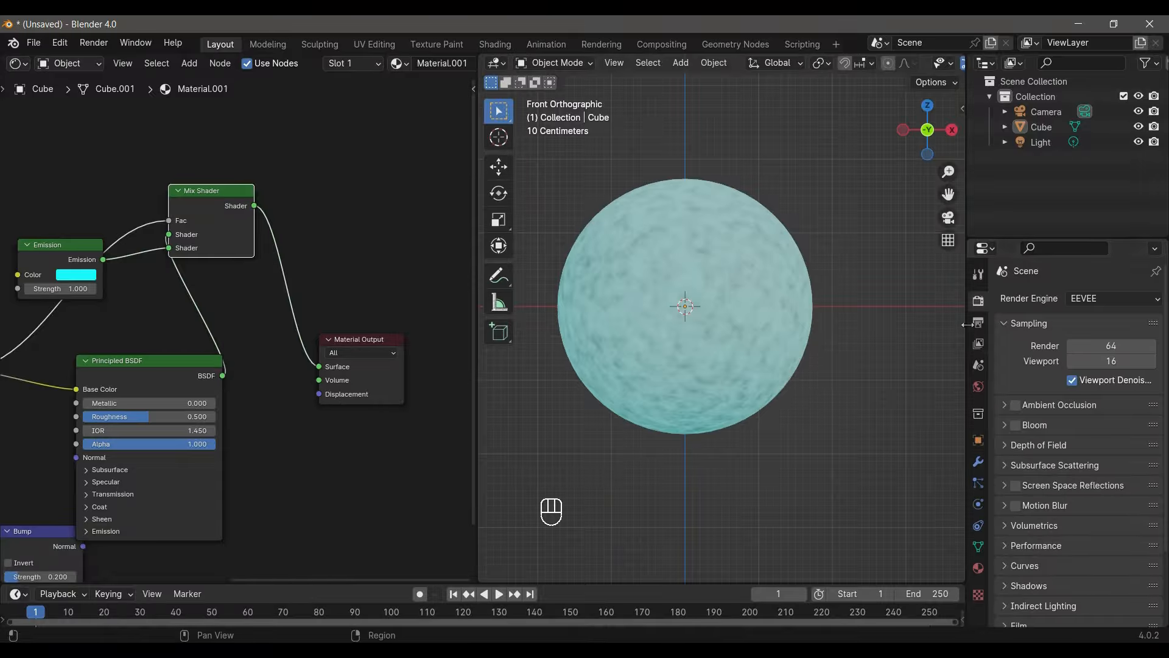
{"action": "left_click", "coordinate": [1016, 425]}
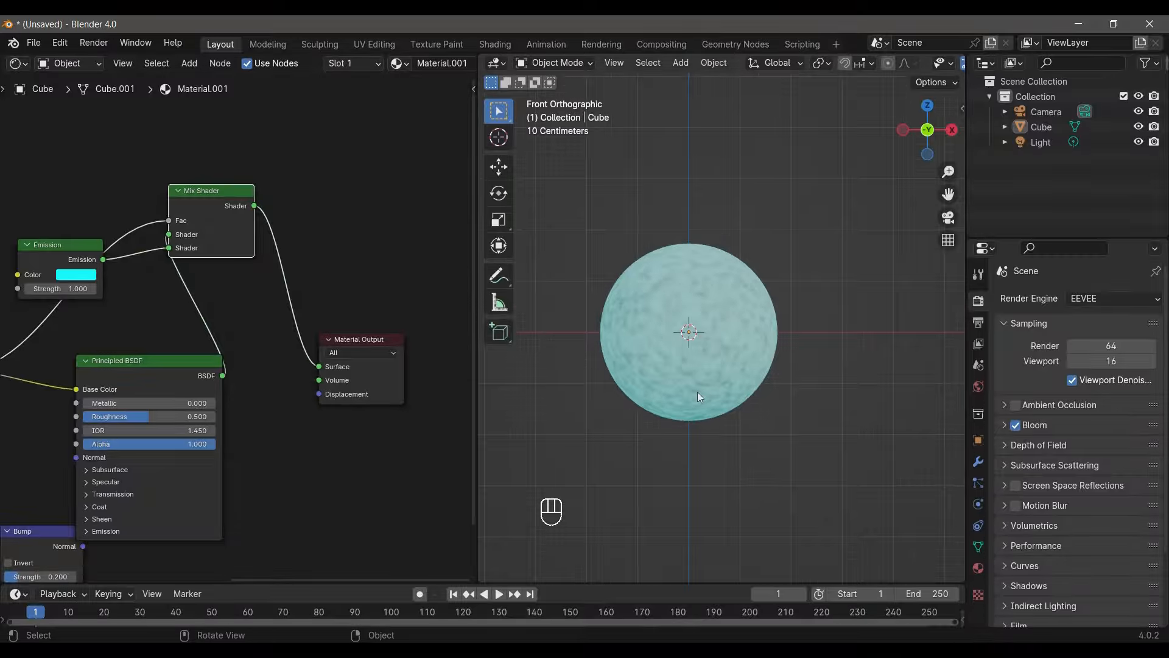
{"action": "left_click", "coordinate": [61, 289]}
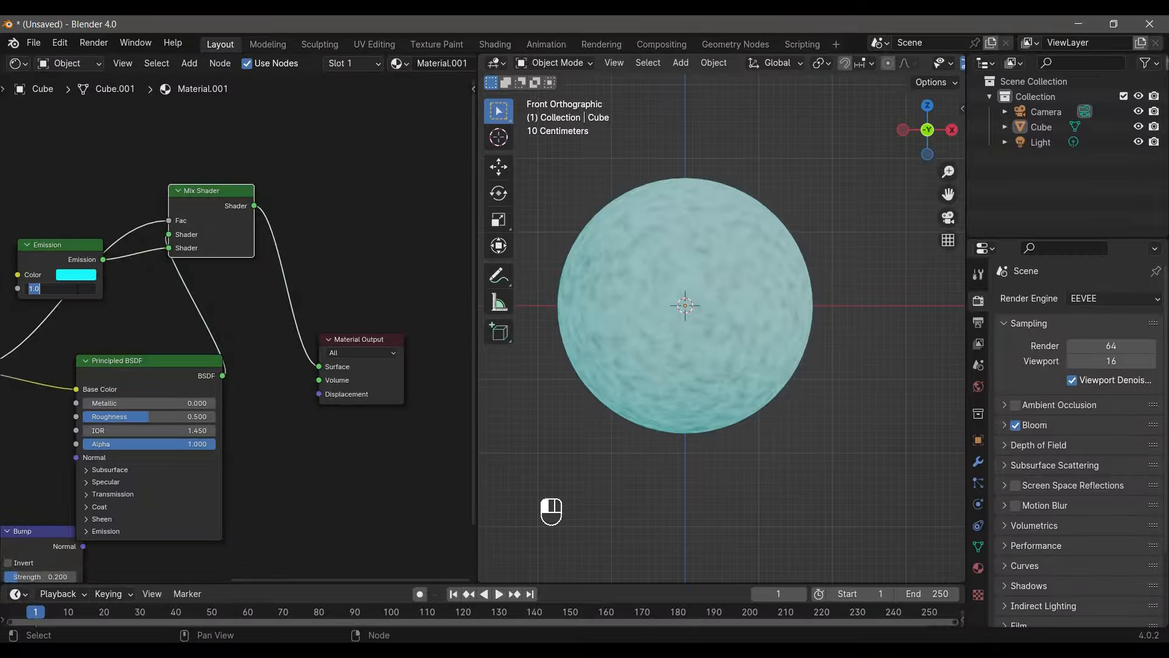
{"action": "type", "text": "10"}
{"action": "key", "text": "Return"}
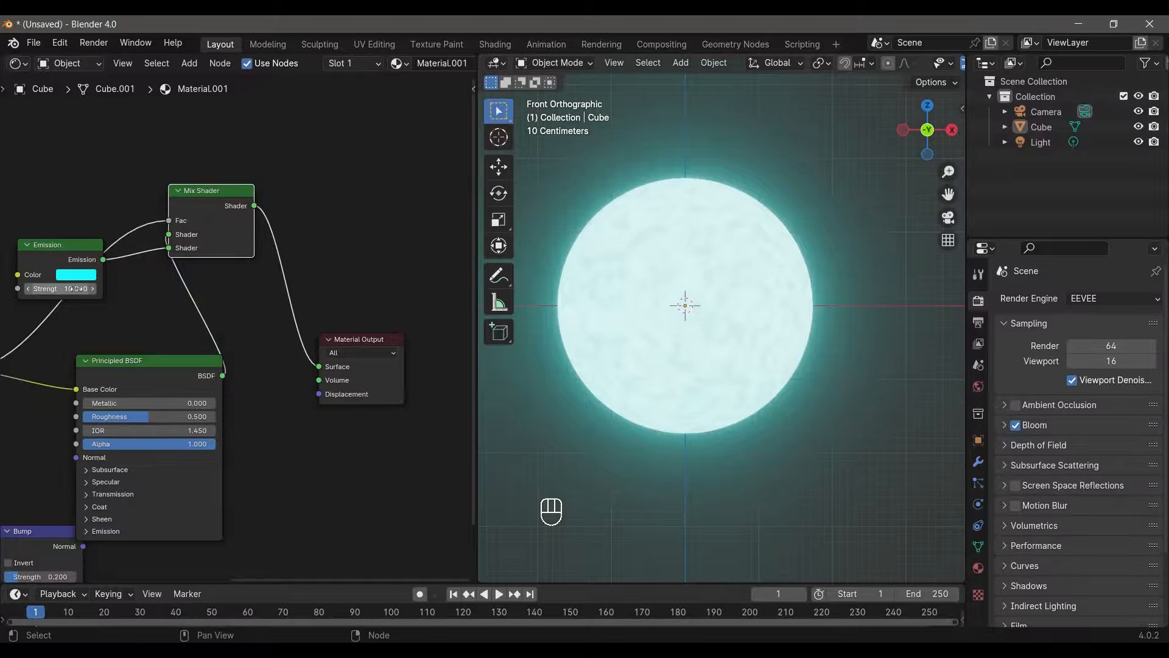
- Set the Emission node's Strength to 5 and view the glowing sphere from farther away
{"action": "left_click", "coordinate": [77, 289]}
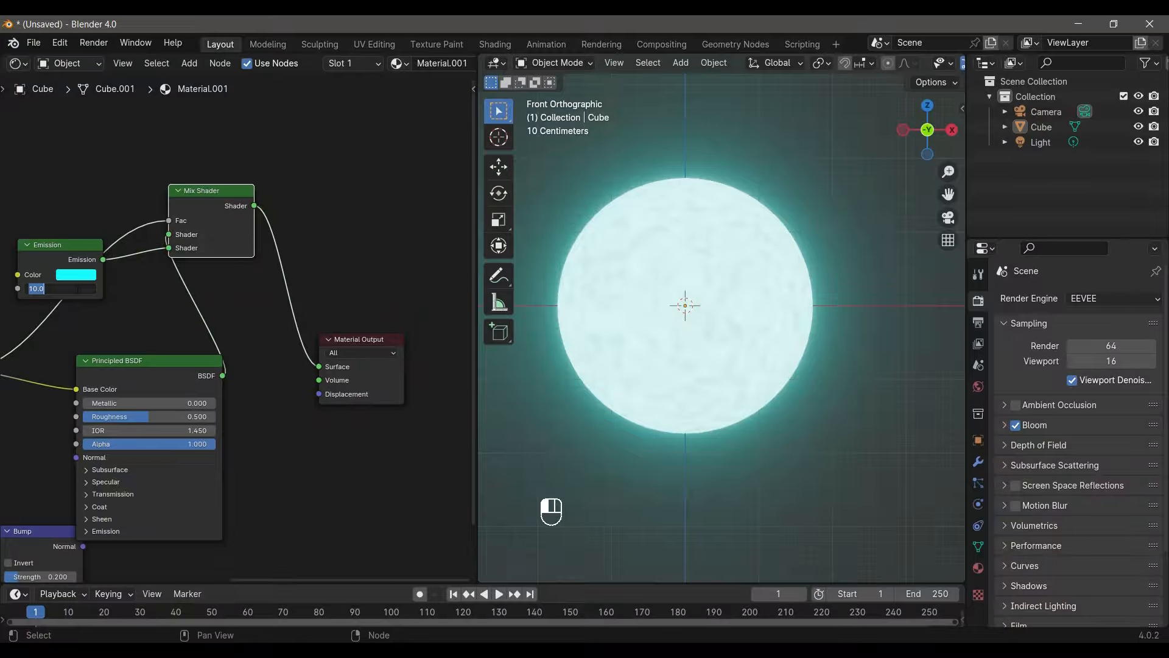
{"action": "type", "text": "5"}
{"action": "key", "text": "Return"}
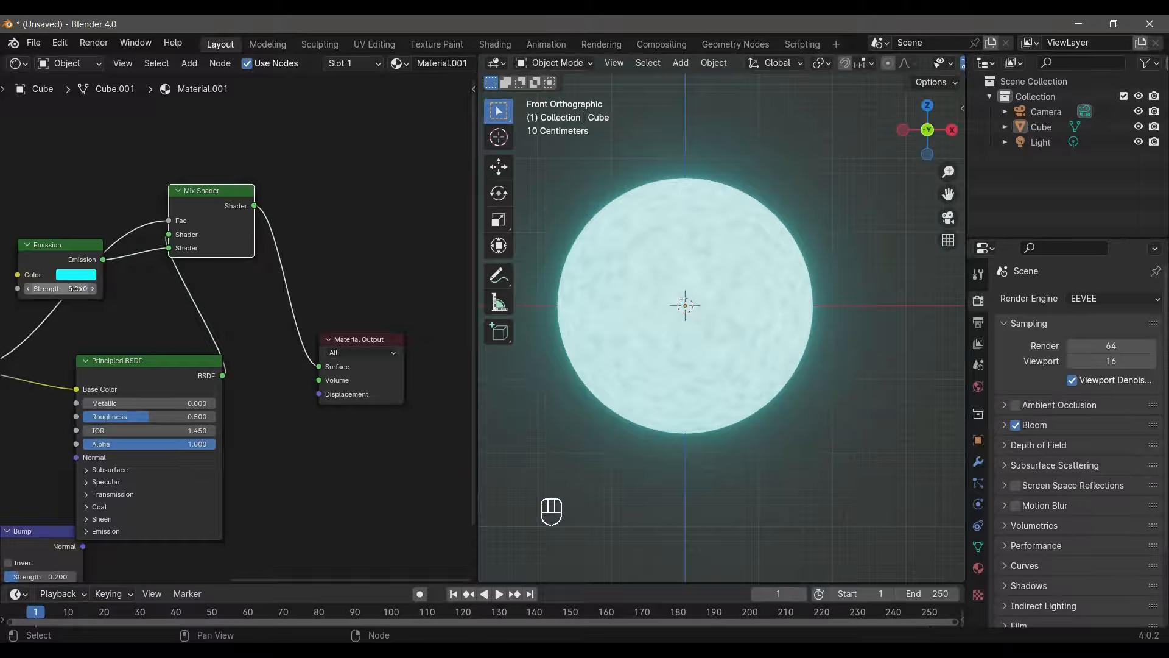
{"action": "scroll", "coordinate": [698, 374], "scroll_direction": "down", "scroll_amount": 4}
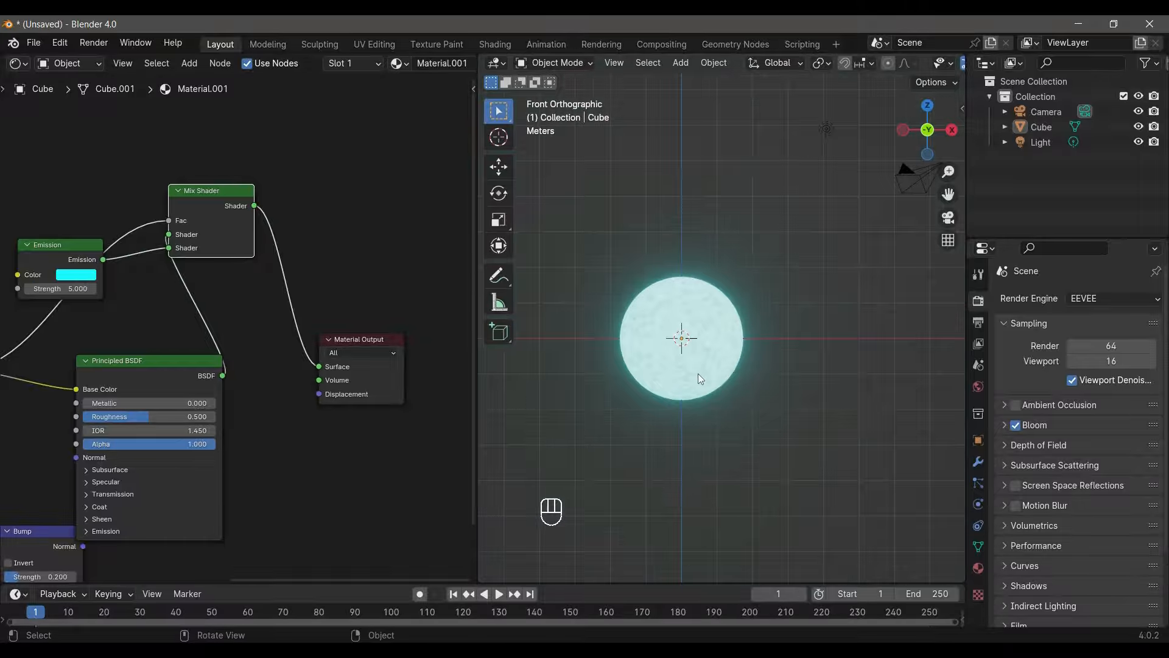
- Set the Emission node's Strength to 3 and check the sphere's glow up close
{"action": "scroll", "coordinate": [698, 373], "scroll_direction": "up", "scroll_amount": 5}
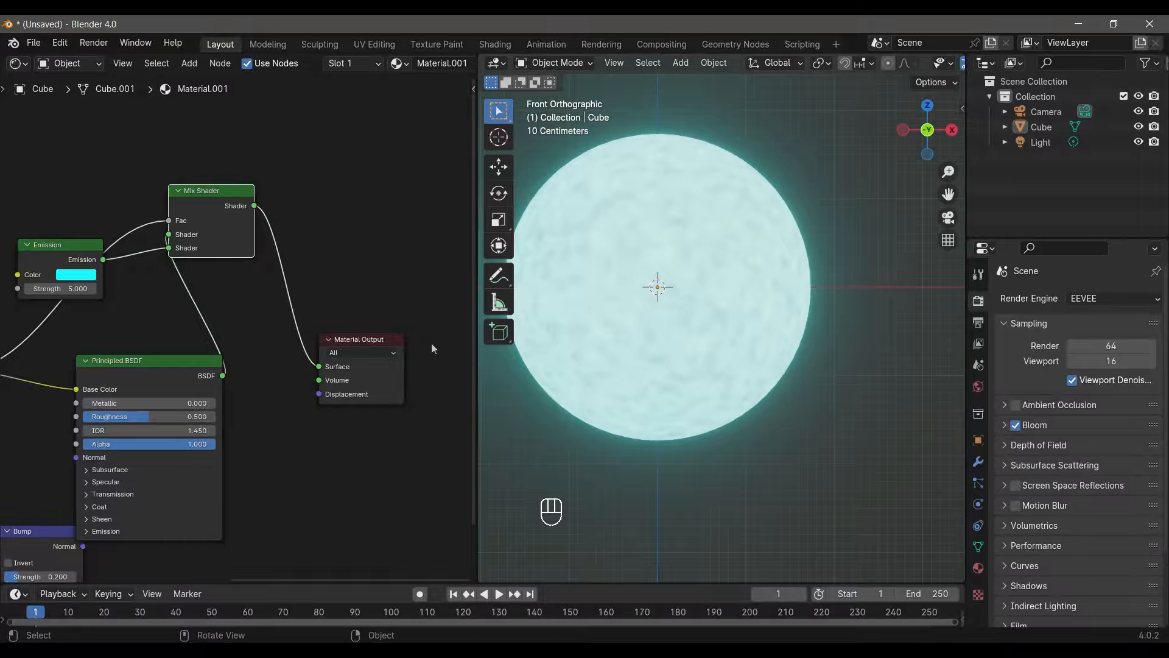
{"action": "left_click", "coordinate": [66, 288]}
{"action": "key", "text": "BackSpace"}
{"action": "type", "text": "3"}
{"action": "key", "text": "Return"}
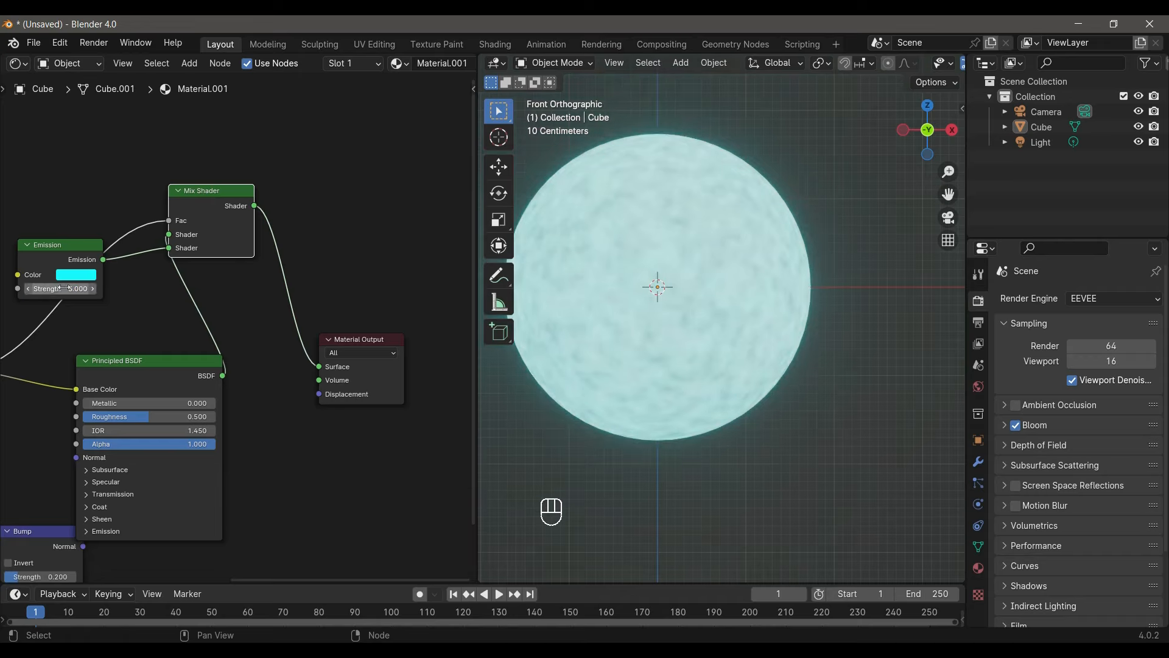
{"action": "scroll", "coordinate": [825, 348], "scroll_direction": "down", "scroll_amount": 7}
{"action": "scroll", "coordinate": [773, 370], "scroll_direction": "up", "scroll_amount": 6}
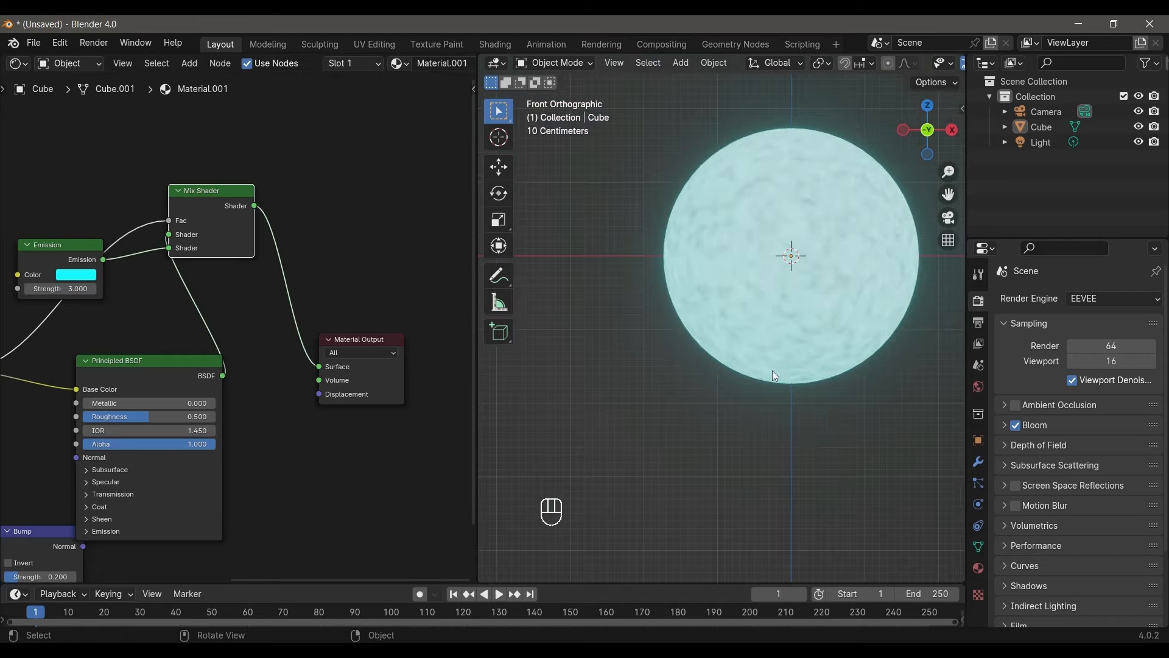
- Set the Emission node's Strength to 4 and view the sphere from farther away
{"action": "left_click", "coordinate": [83, 290]}
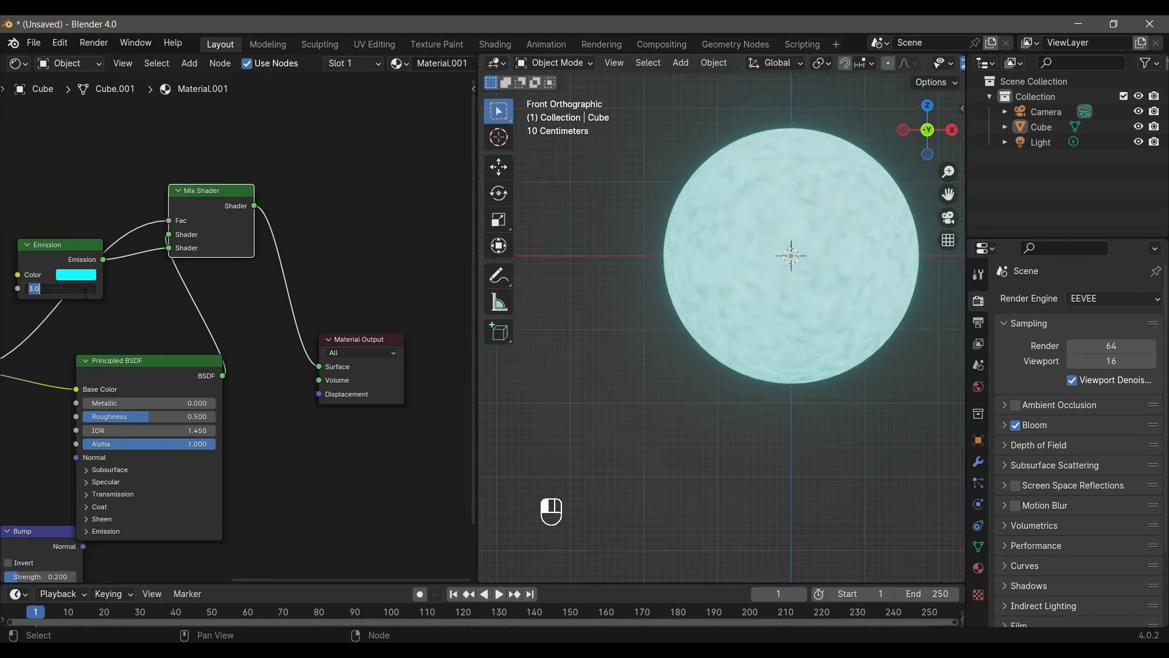
{"action": "type", "text": "4"}
{"action": "key", "text": "Return"}
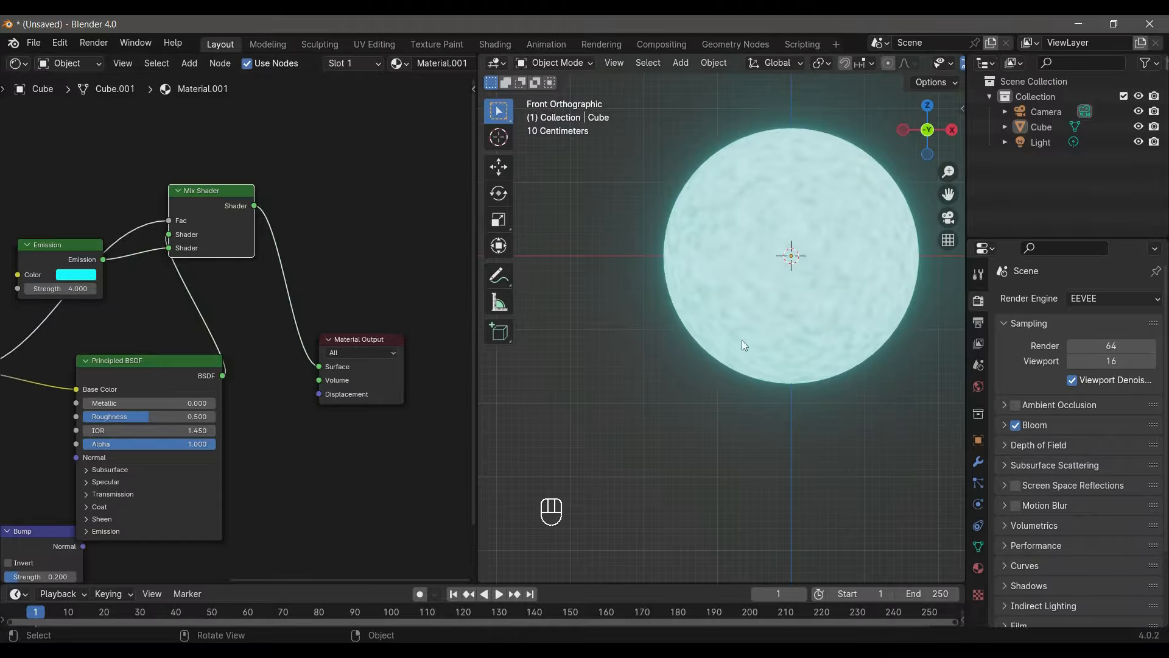
{"action": "scroll", "coordinate": [791, 328], "scroll_direction": "down", "scroll_amount": 3}
{"action": "middle_click_drag", "start_coordinate": [795, 324], "coordinate": [707, 352], "text": "shift"}
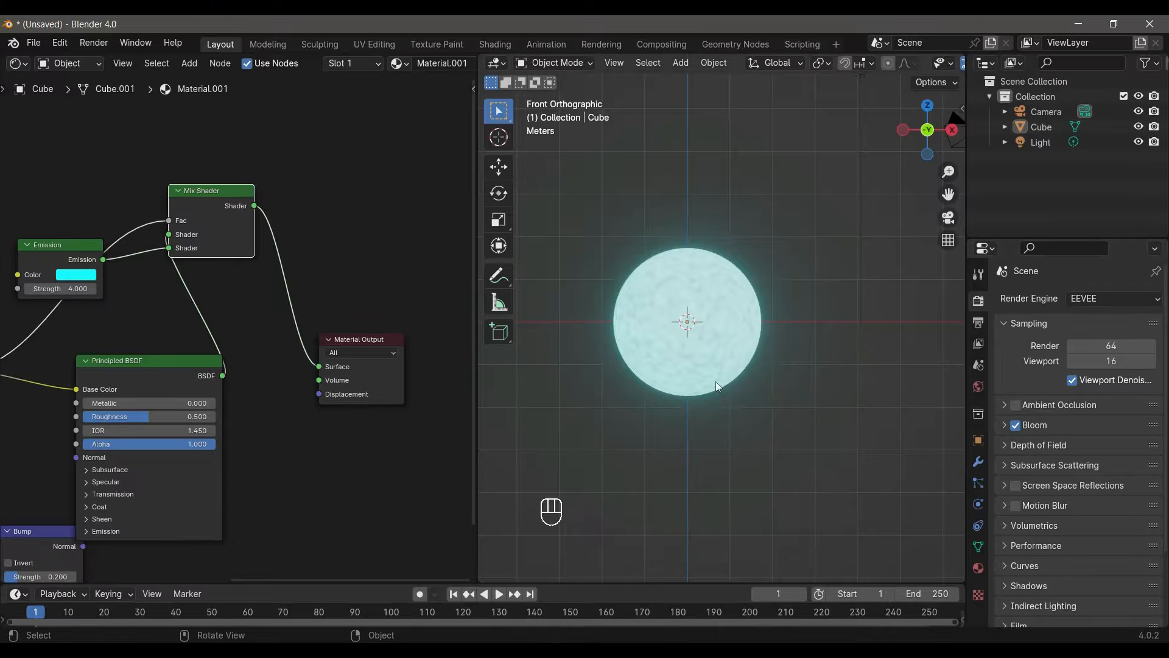
- Switch the render engine to Cycles with GPU Compute as the device
{"action": "left_click", "coordinate": [1086, 302]}
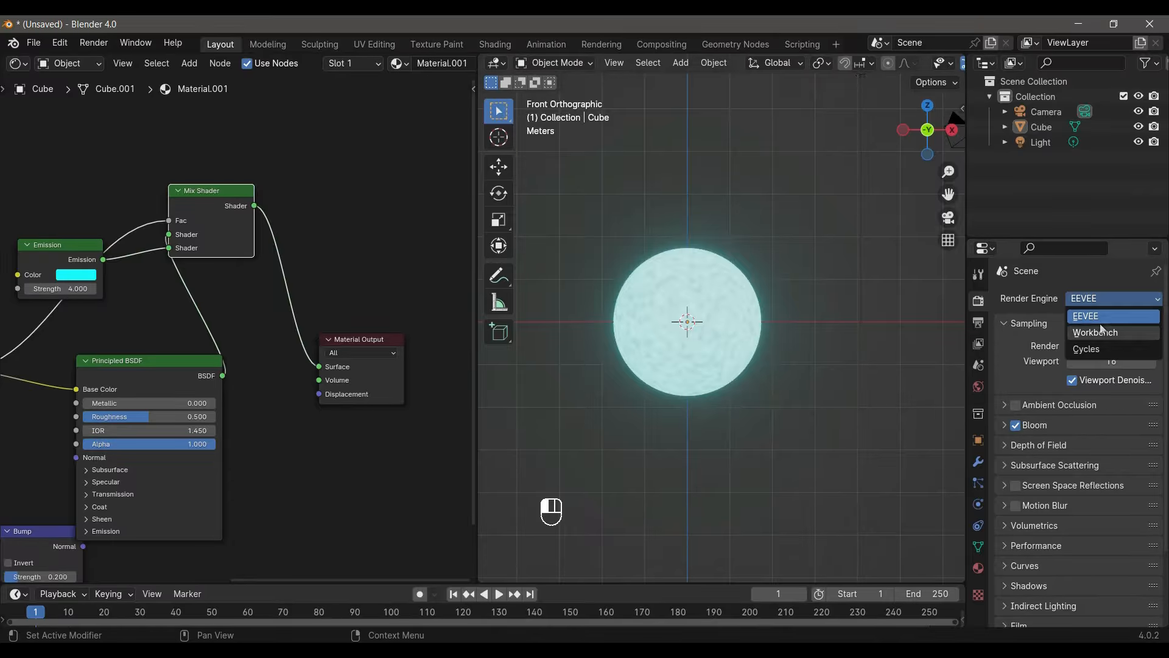
{"action": "left_click", "coordinate": [1106, 349]}
{"action": "left_click", "coordinate": [1096, 339]}
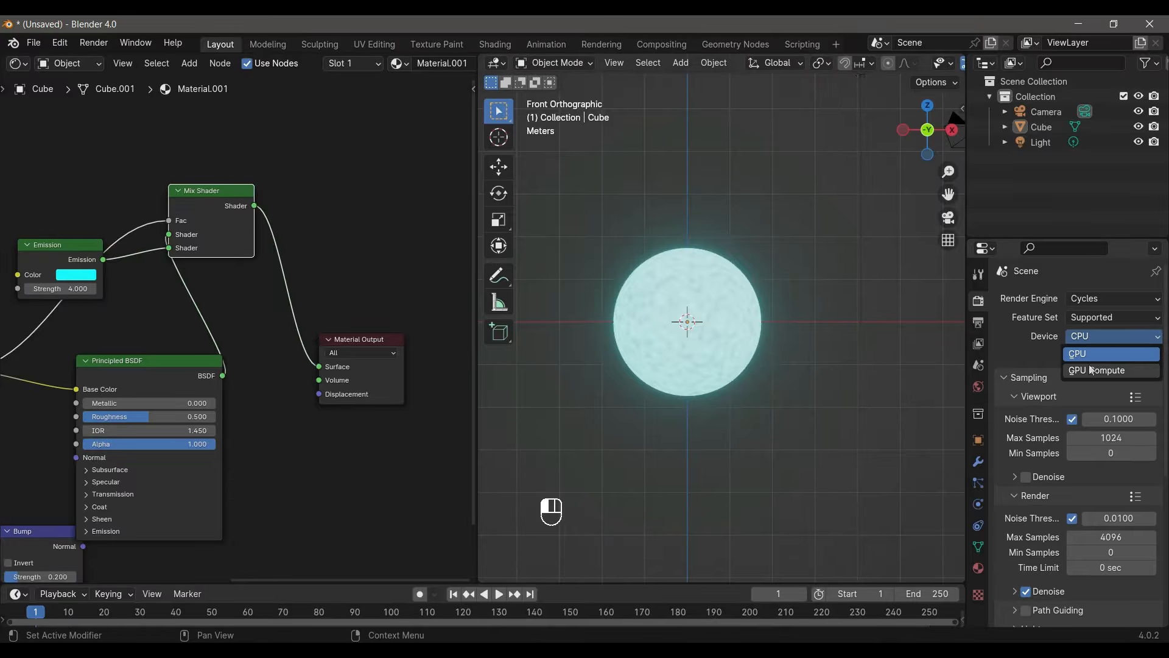
{"action": "left_click", "coordinate": [1093, 369]}
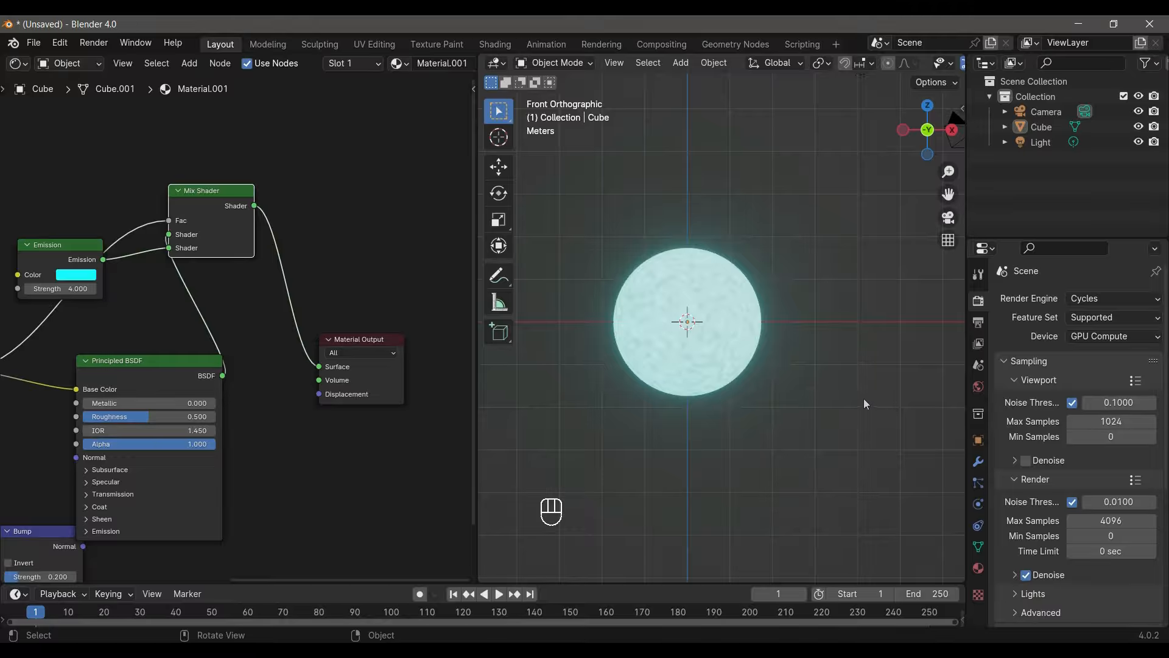
- Change the 3D viewport to Rendered shading and look over the Cycles sampling settings
{"action": "key", "text": "z"}
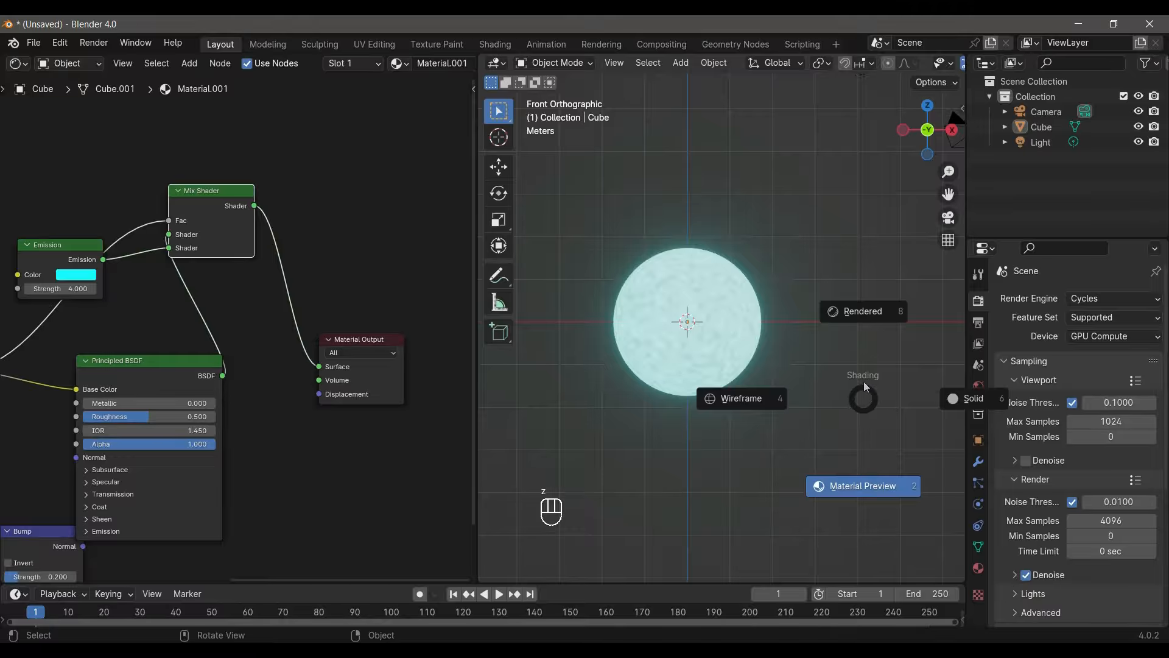
{"action": "left_click", "coordinate": [864, 326]}
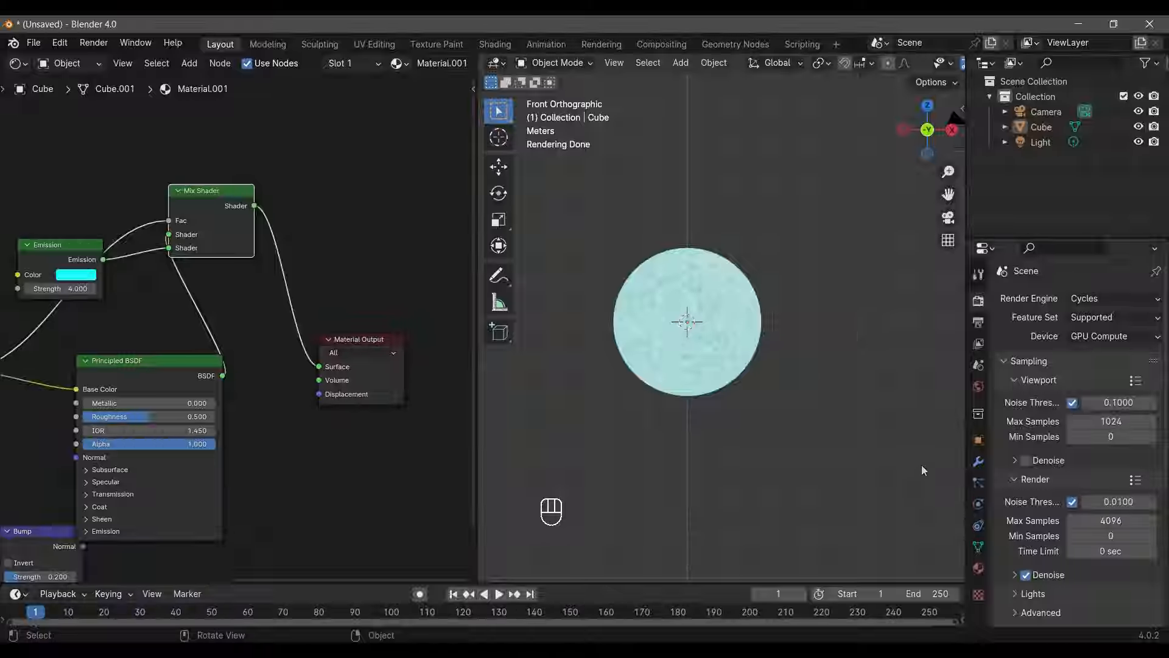
{"action": "scroll", "coordinate": [1037, 523], "scroll_direction": "down", "scroll_amount": 8}
{"action": "scroll", "coordinate": [1033, 525], "scroll_direction": "up", "scroll_amount": 8}
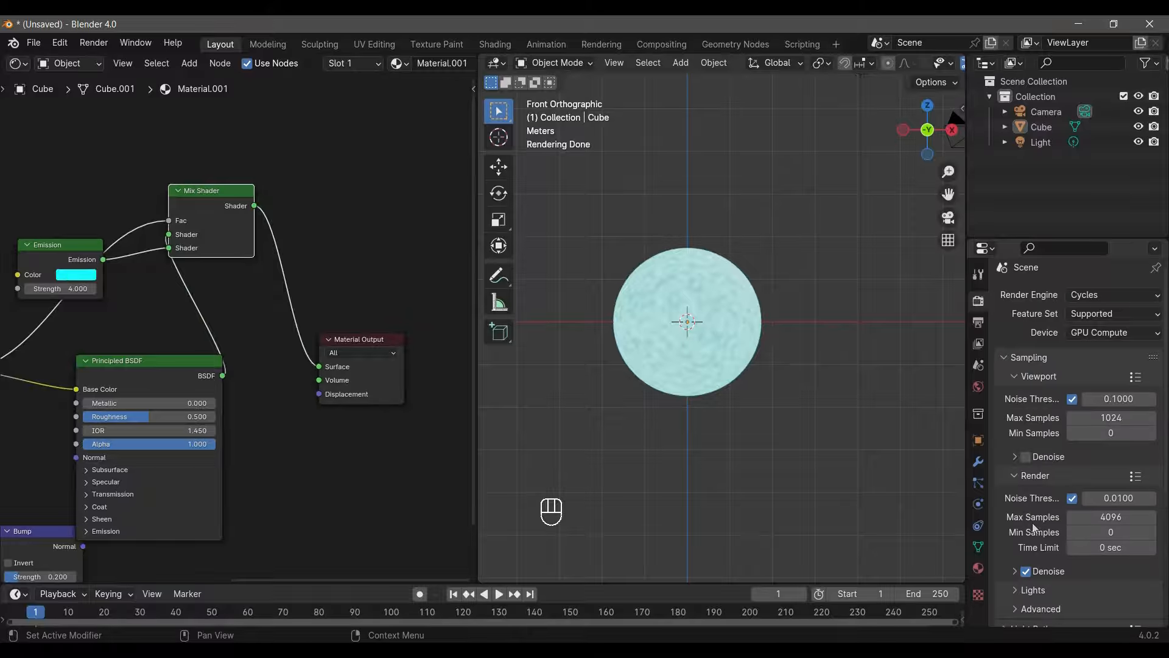
{"action": "scroll", "coordinate": [1033, 523], "scroll_direction": "up", "scroll_amount": 1}
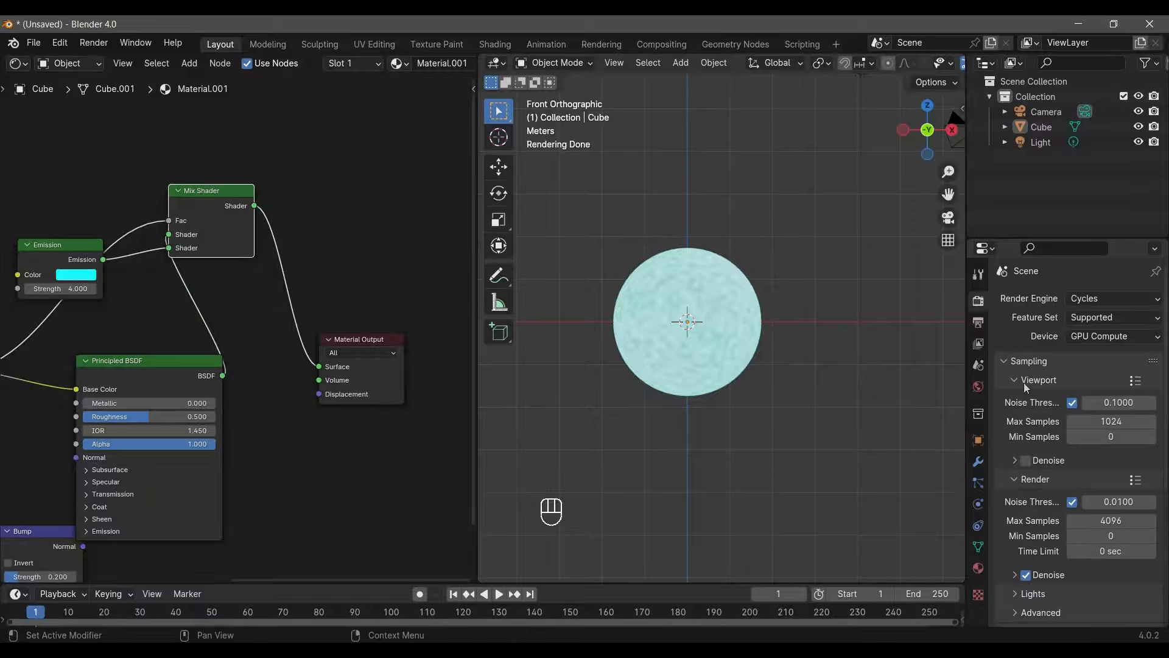
{"action": "middle_click_drag", "start_coordinate": [911, 419], "coordinate": [809, 378]}
{"action": "key", "text": "KP_1"}
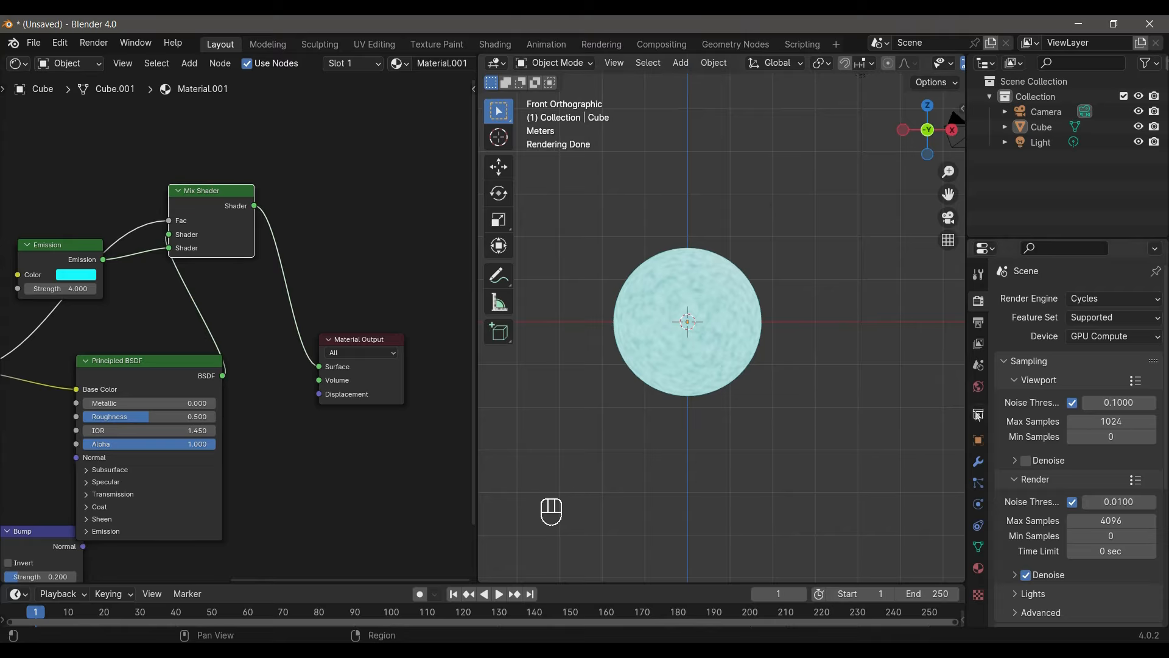
- Try a Hosek / Wilkie Sky Texture as the world's background colour, and remove it
{"action": "left_click", "coordinate": [978, 386]}
{"action": "left_click", "coordinate": [1069, 393]}
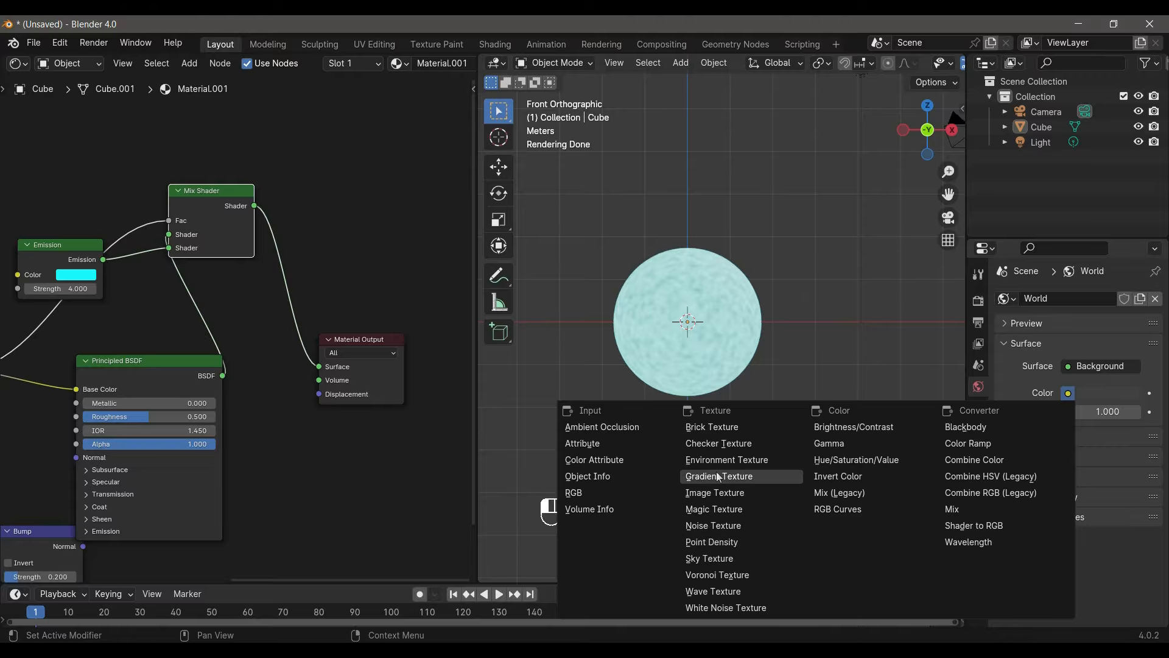
{"action": "left_click", "coordinate": [713, 559]}
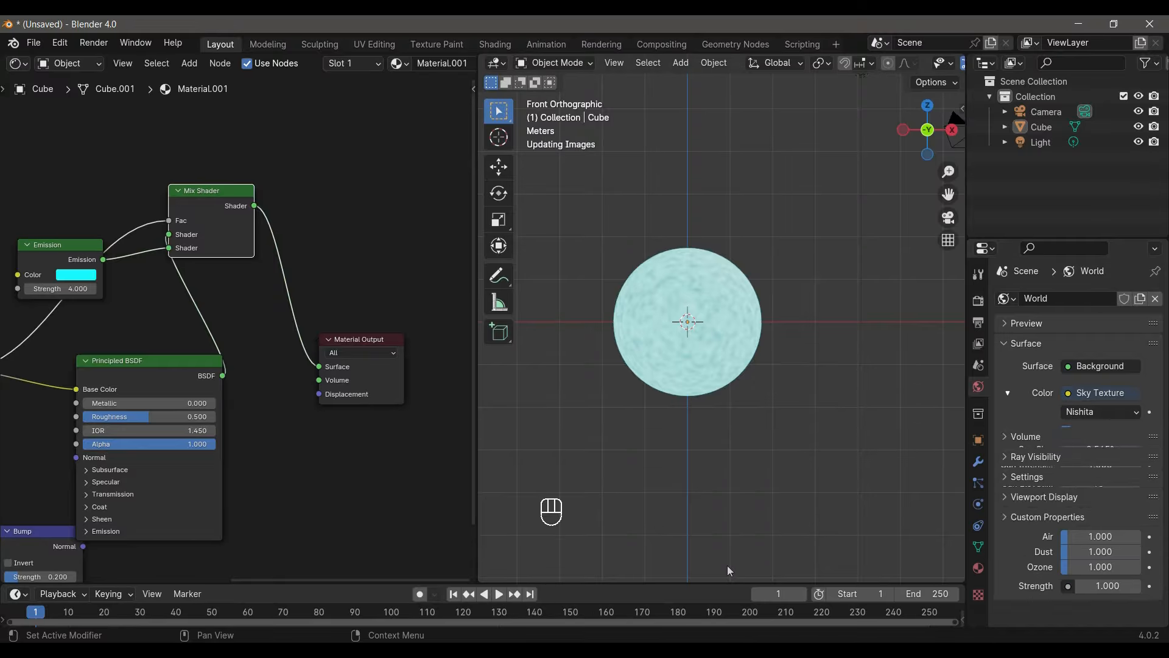
{"action": "left_click", "coordinate": [1081, 411]}
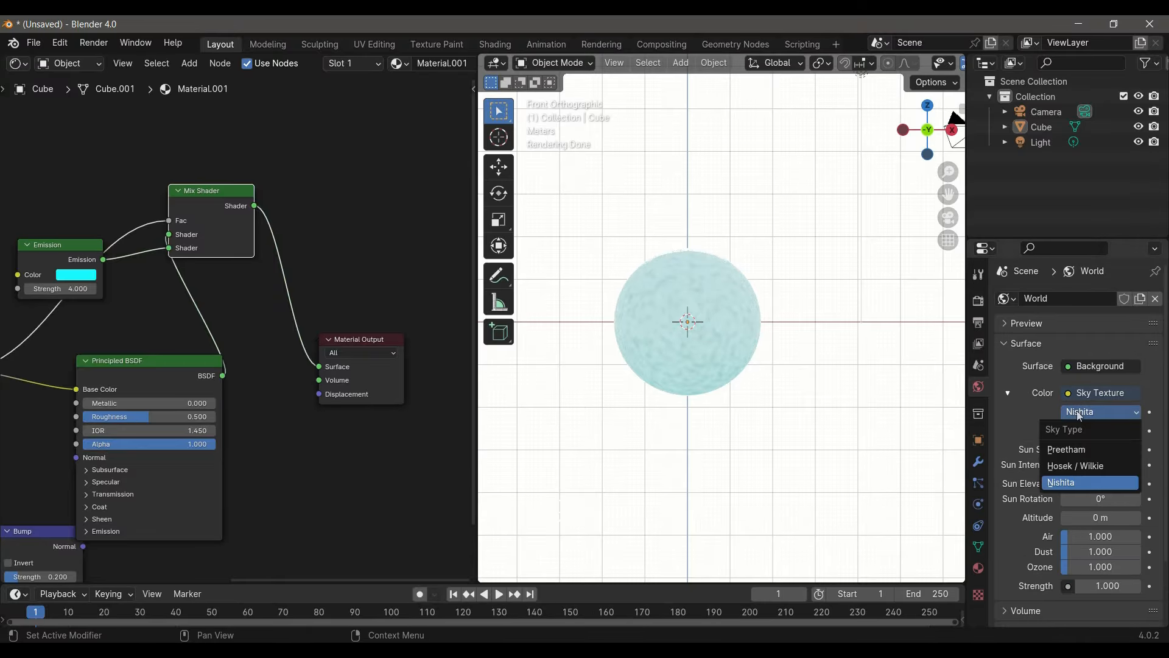
{"action": "left_click", "coordinate": [1065, 466]}
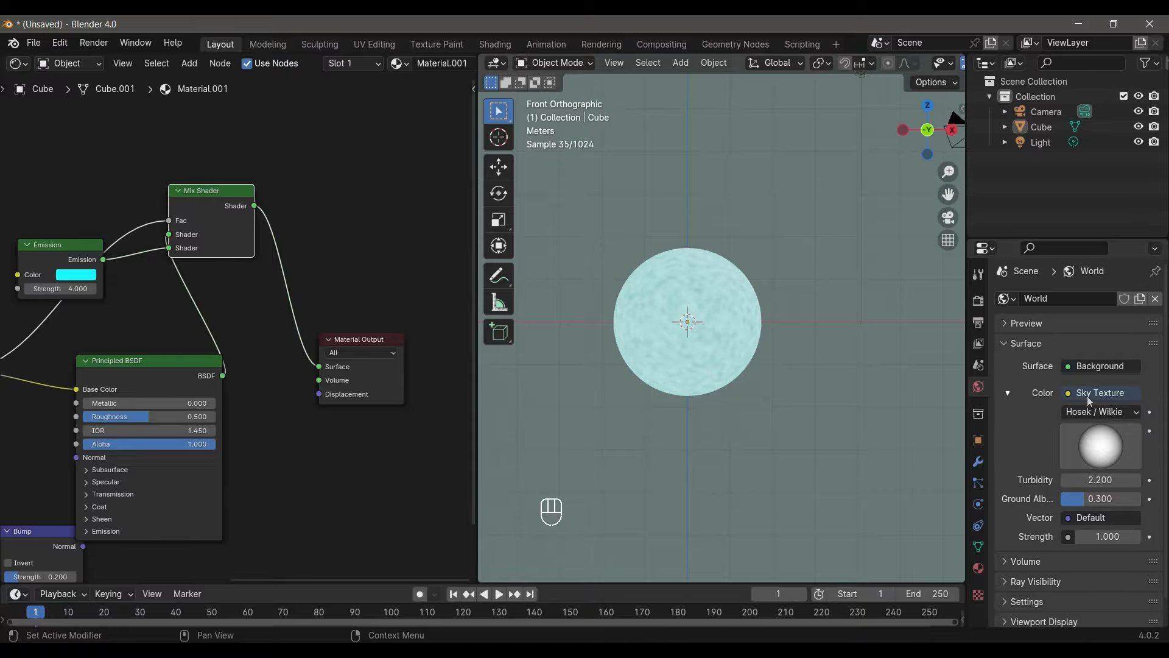
{"action": "left_click", "coordinate": [1067, 394]}
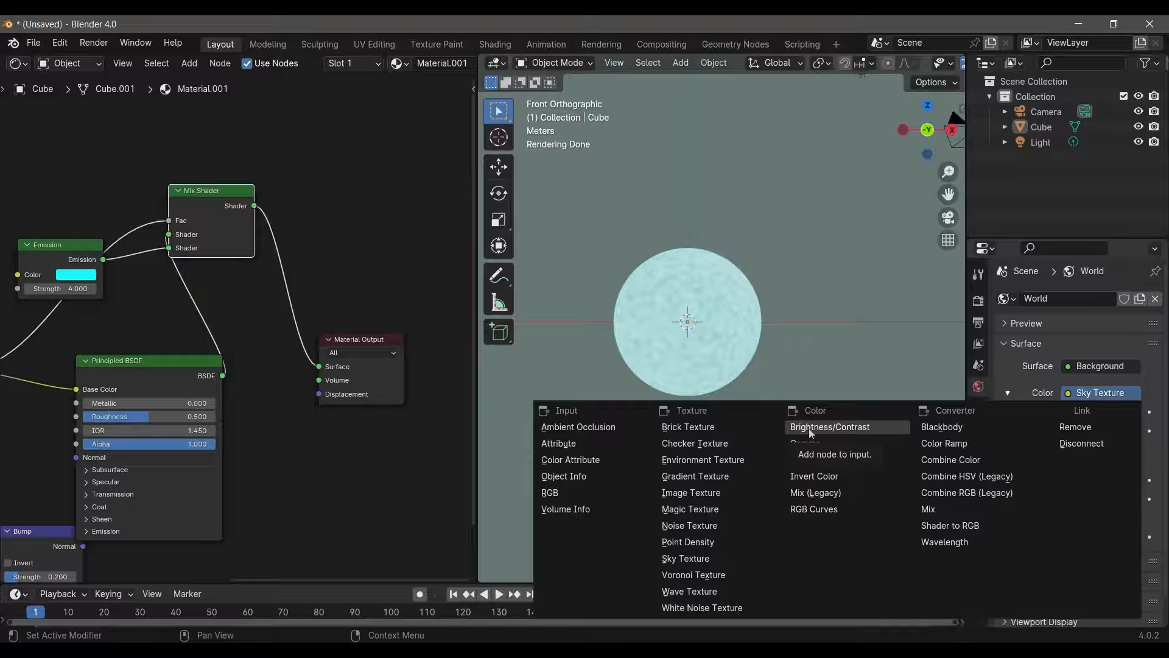
{"action": "left_click", "coordinate": [1091, 434]}
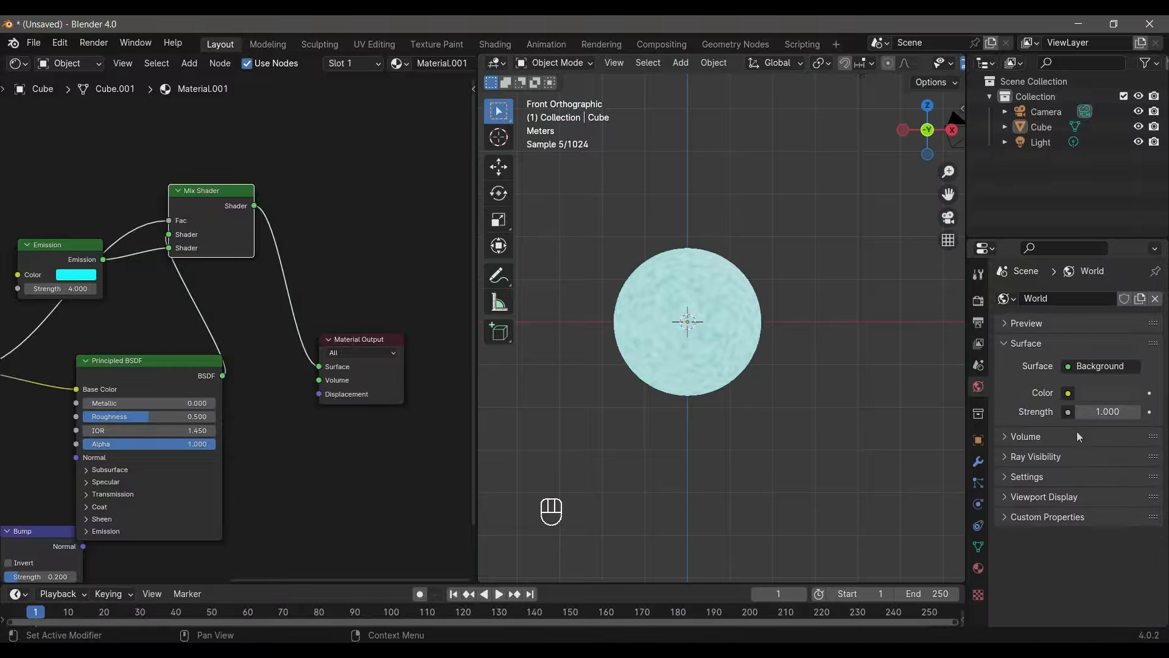
- Set the world's Surface shader to Principled BSDF with a black Base Color
{"action": "left_click", "coordinate": [1066, 369]}
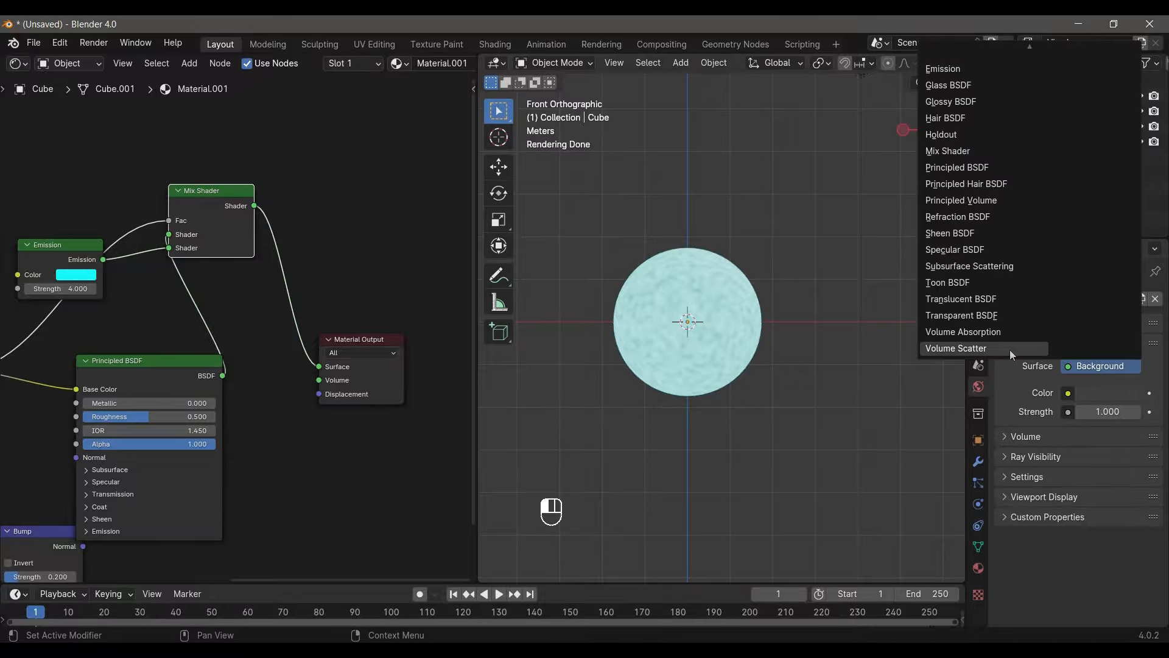
{"action": "left_click", "coordinate": [934, 167]}
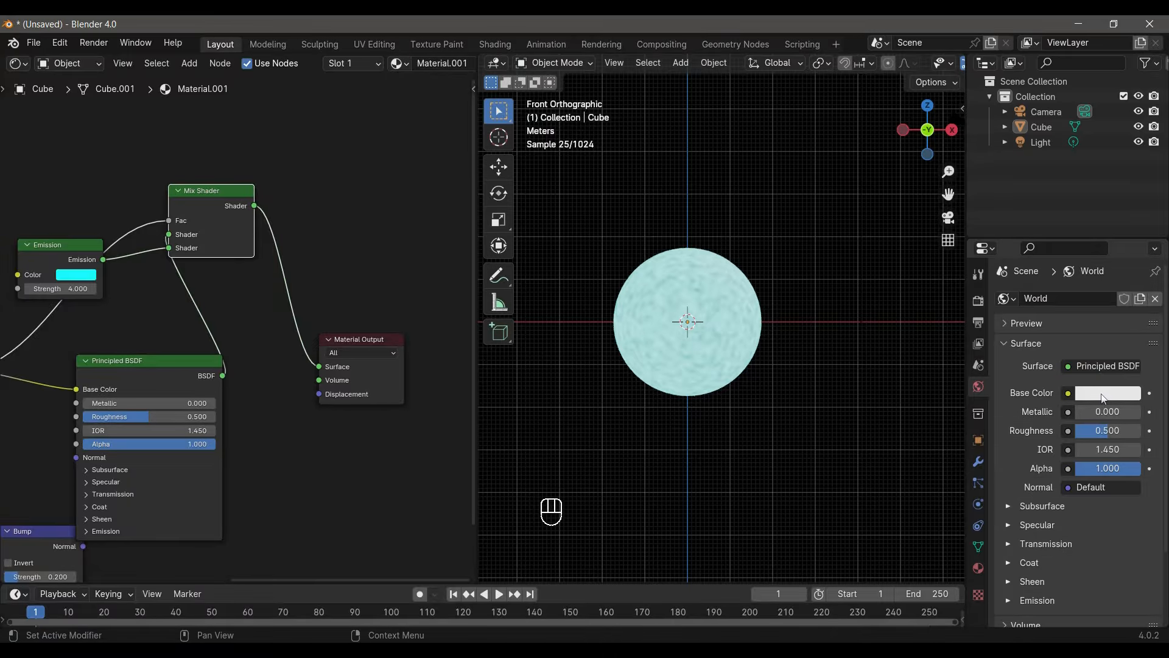
{"action": "left_click", "coordinate": [1104, 399]}
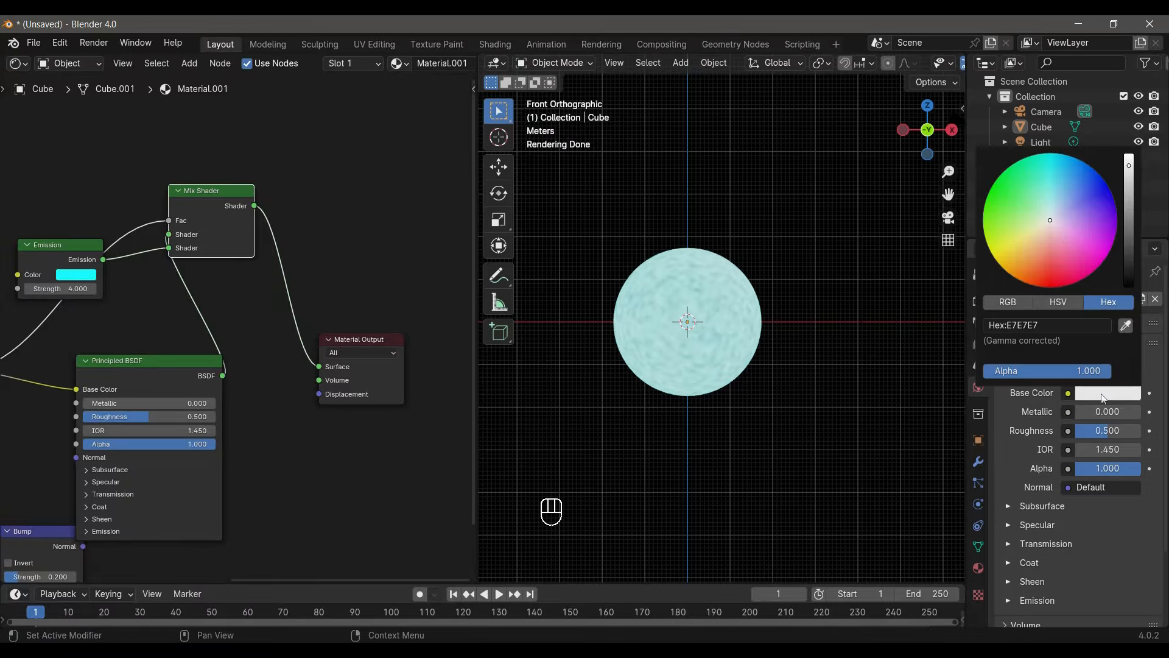
{"action": "scroll", "coordinate": [1041, 228], "scroll_direction": "down", "scroll_amount": 18}
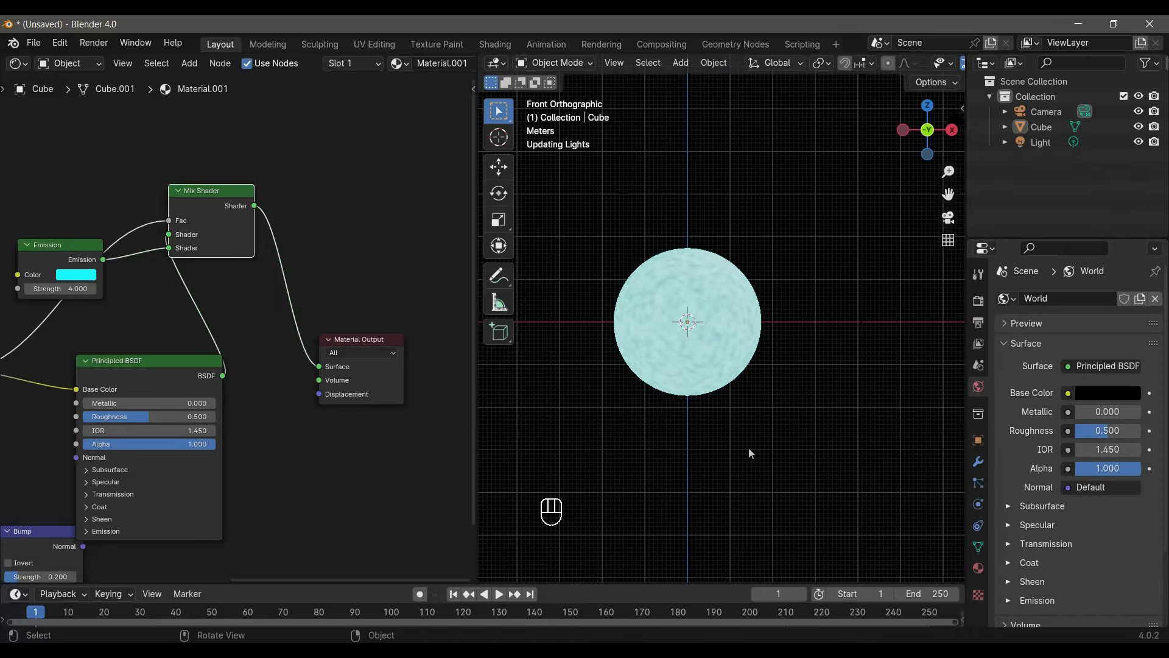
- Switch the Cycles render device to CPU and back to GPU Compute
{"action": "left_click", "coordinate": [978, 304]}
{"action": "left_click", "coordinate": [1110, 337]}
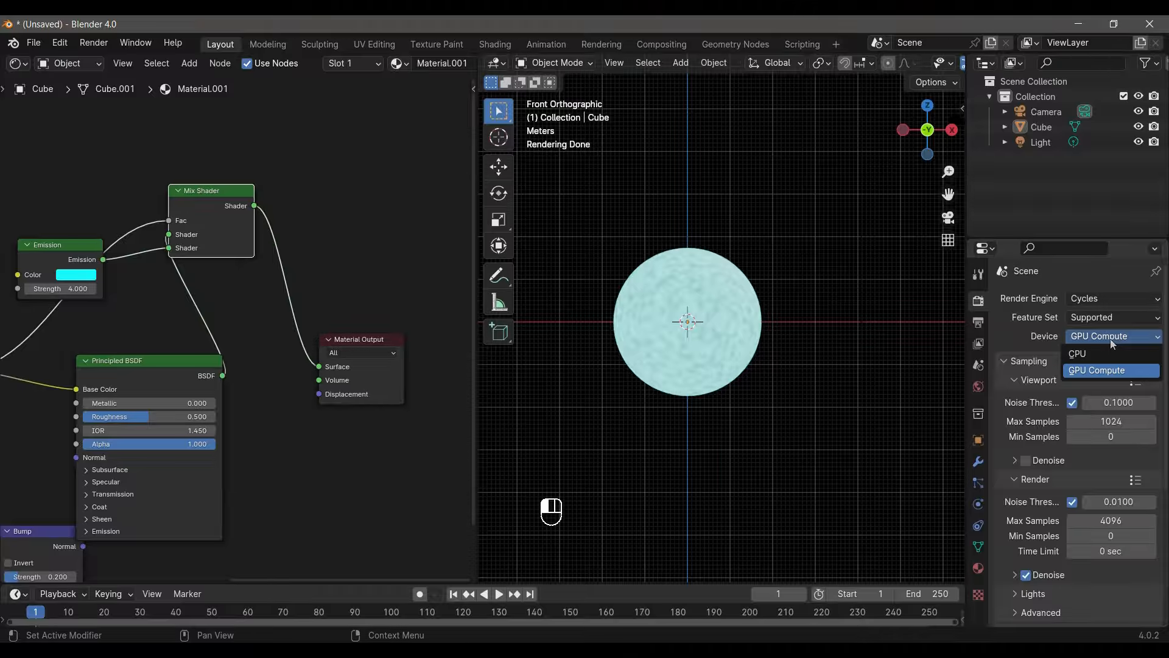
{"action": "left_click", "coordinate": [1100, 353]}
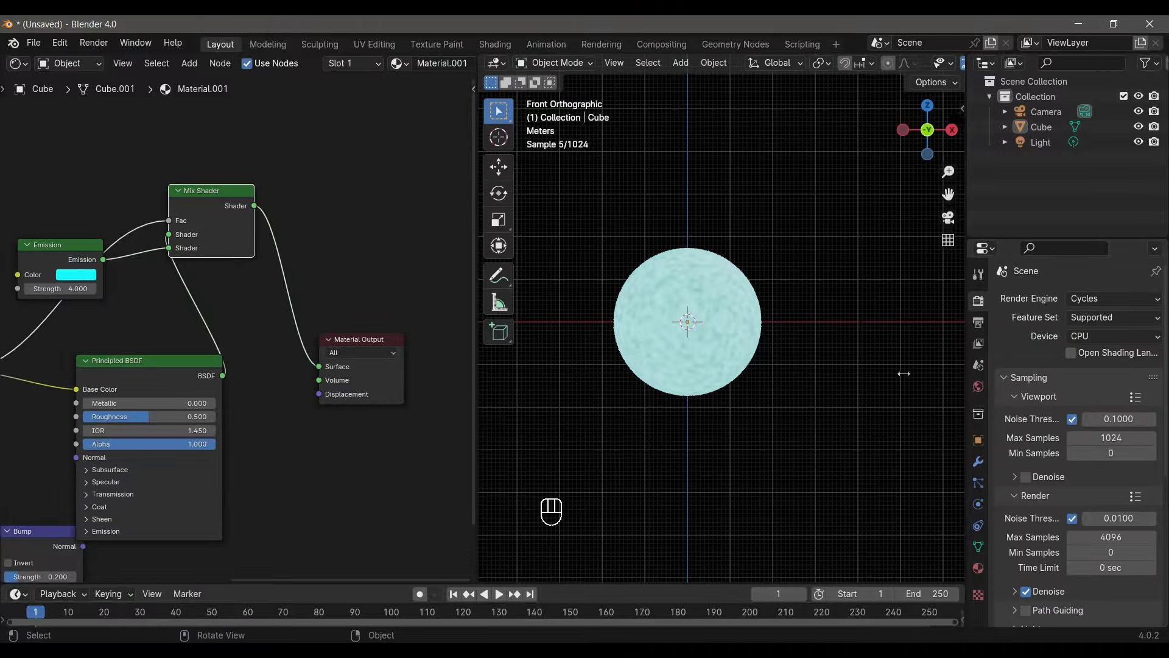
{"action": "left_click", "coordinate": [1097, 336]}
{"action": "left_click", "coordinate": [1097, 370]}
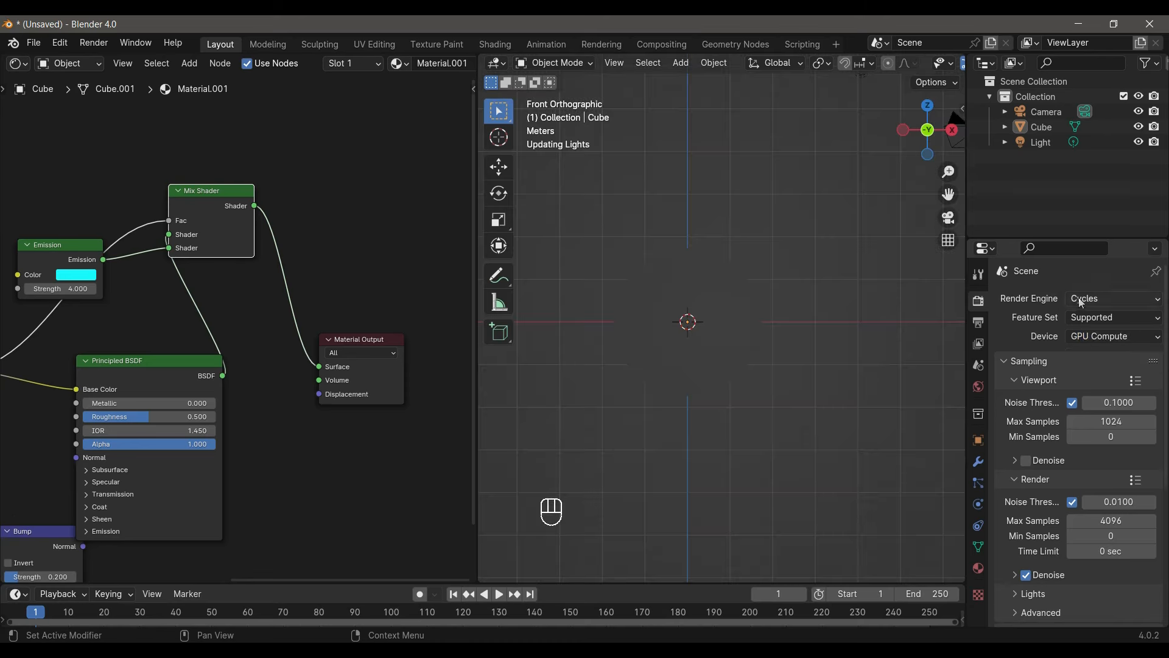
- Switch the render engine back to EEVEE and inspect the sphere's glow against the dark world
{"action": "left_click", "coordinate": [1113, 299]}
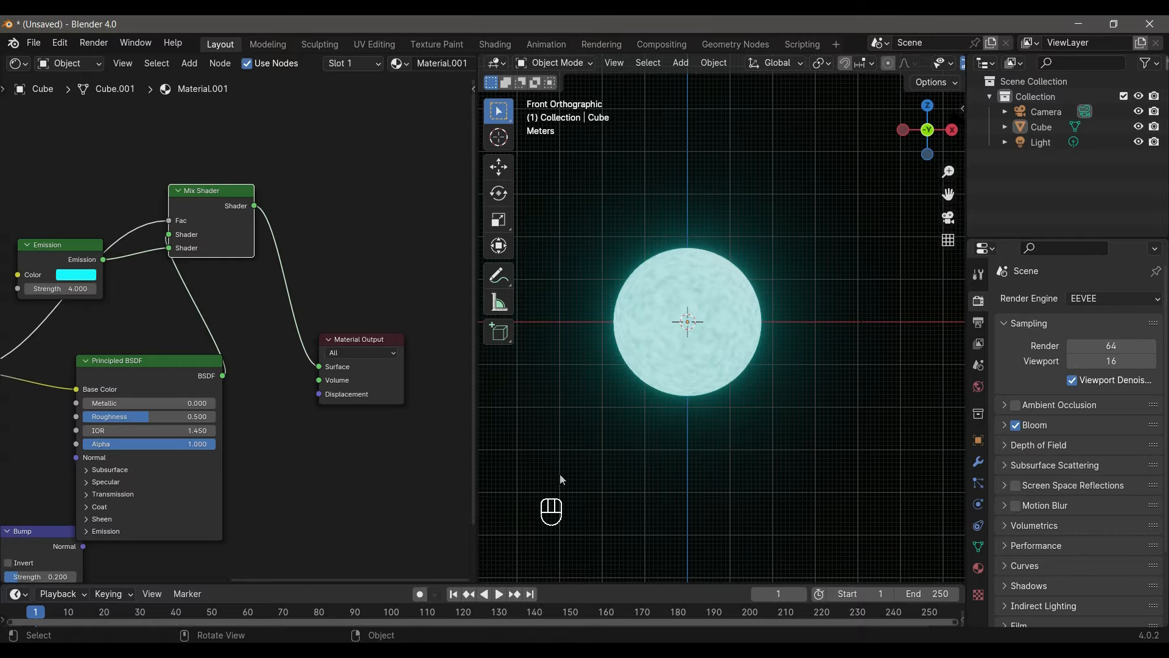
{"action": "scroll", "coordinate": [705, 392], "scroll_direction": "down", "scroll_amount": 5}
{"action": "scroll", "coordinate": [723, 406], "scroll_direction": "up", "scroll_amount": 2}
{"action": "scroll", "coordinate": [562, 396], "scroll_direction": "up", "scroll_amount": 5}
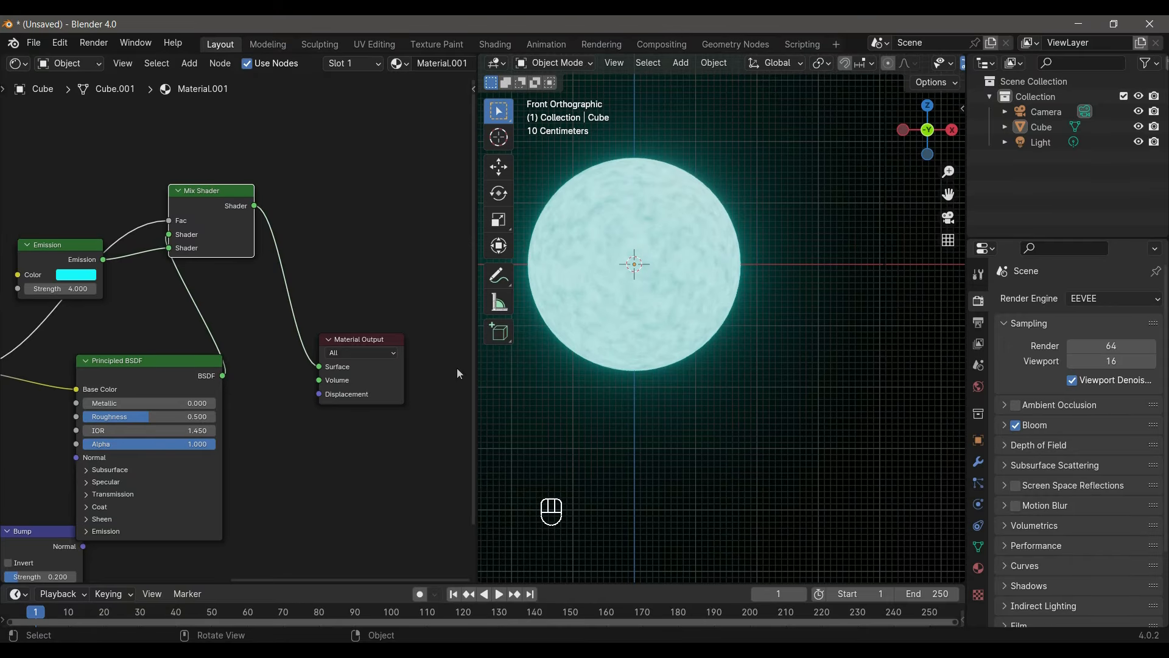
- Set the Emission node's Strength to 10 and centre the sphere in the viewport
{"action": "double_click", "coordinate": [68, 289]}
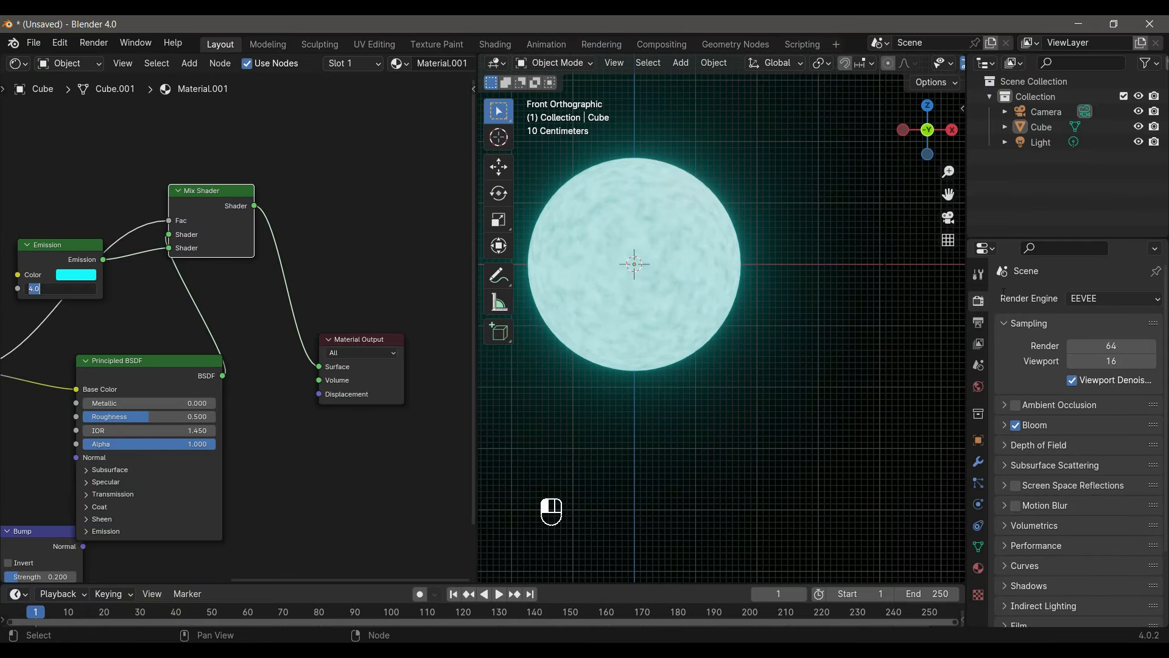
{"action": "type", "text": "10"}
{"action": "key", "text": "Return"}
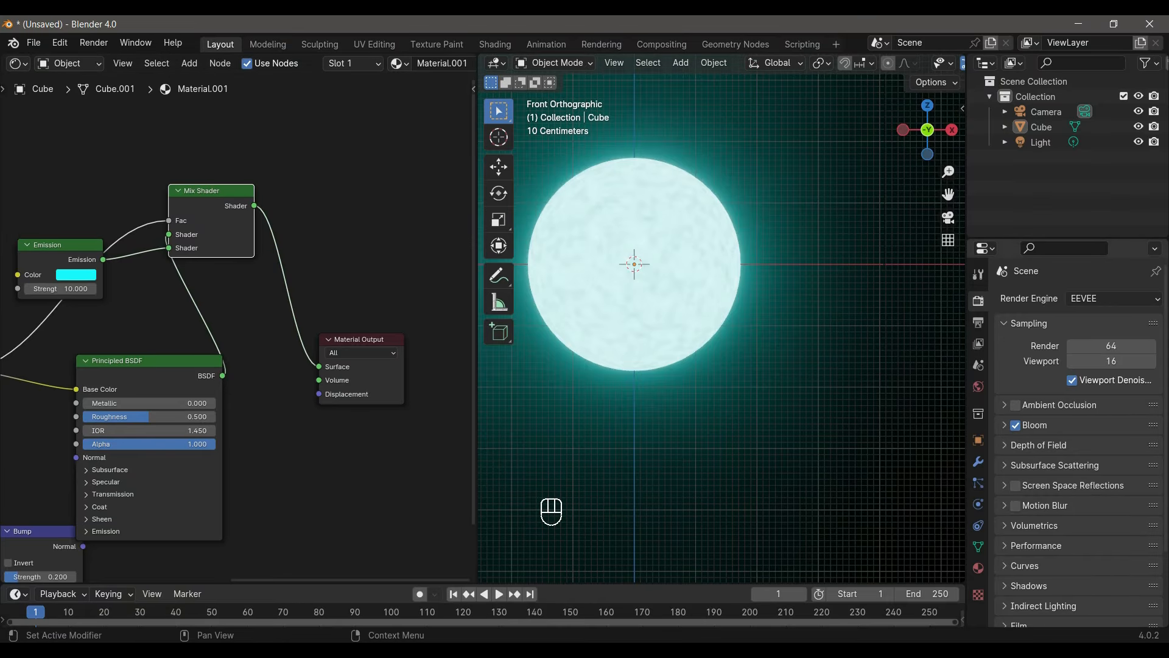
{"action": "scroll", "coordinate": [735, 335], "scroll_direction": "down", "scroll_amount": 5}
{"action": "scroll", "coordinate": [739, 352], "scroll_direction": "up", "scroll_amount": 5}
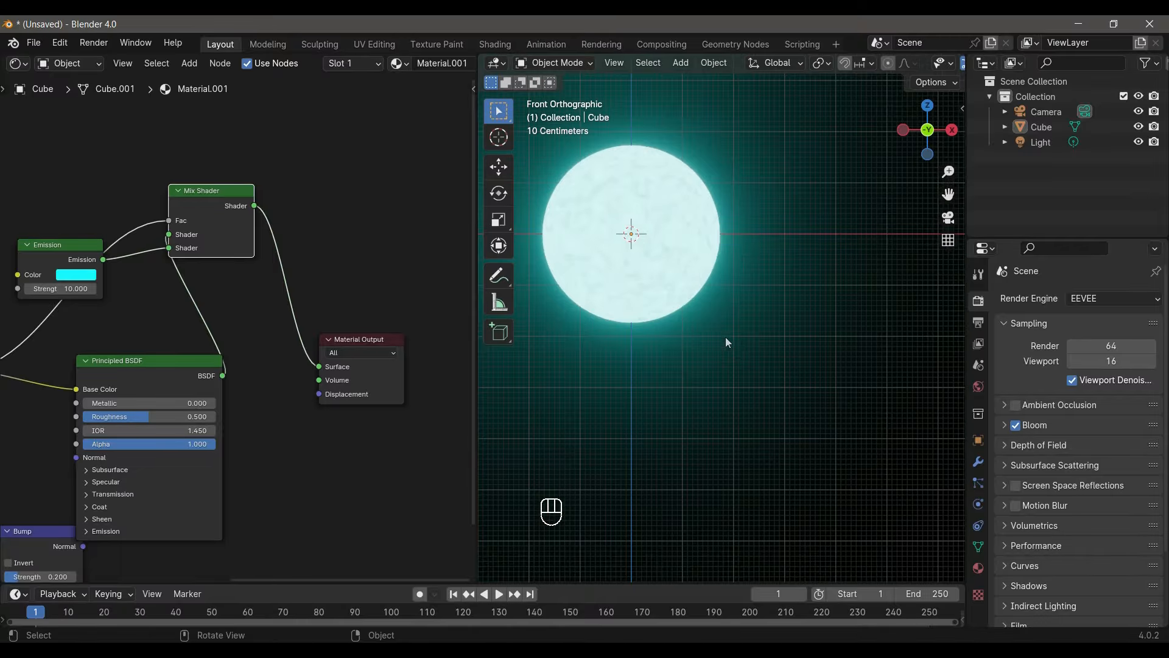
{"action": "middle_click_drag", "start_coordinate": [728, 341], "coordinate": [789, 375], "text": "shift"}
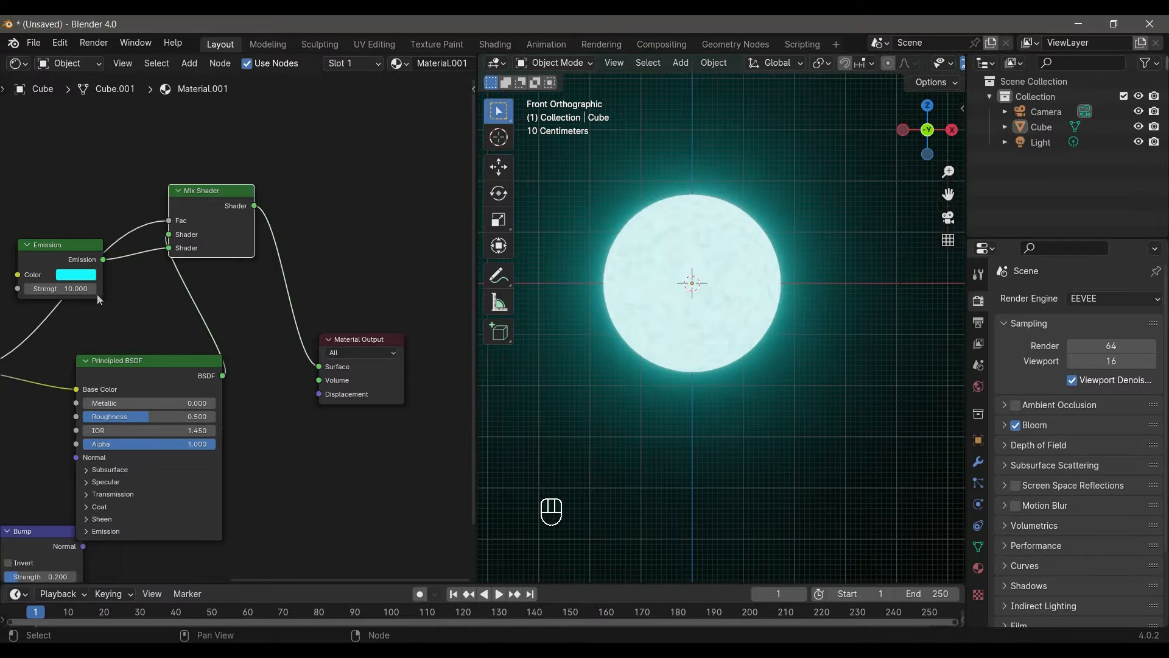
- Set the Emission node's Strength to 8 and maximize the 3D viewport to show the sphere
{"action": "left_click_drag", "start_coordinate": [72, 290], "coordinate": [61, 290]}
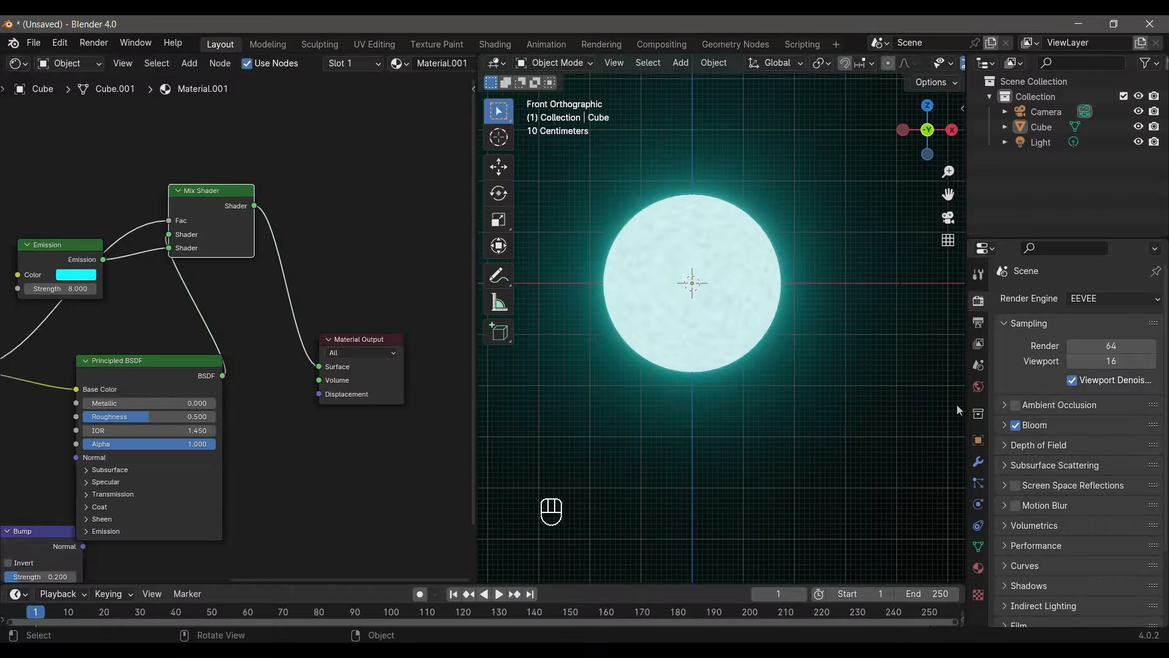
{"action": "key", "text": "ctrl+space"}
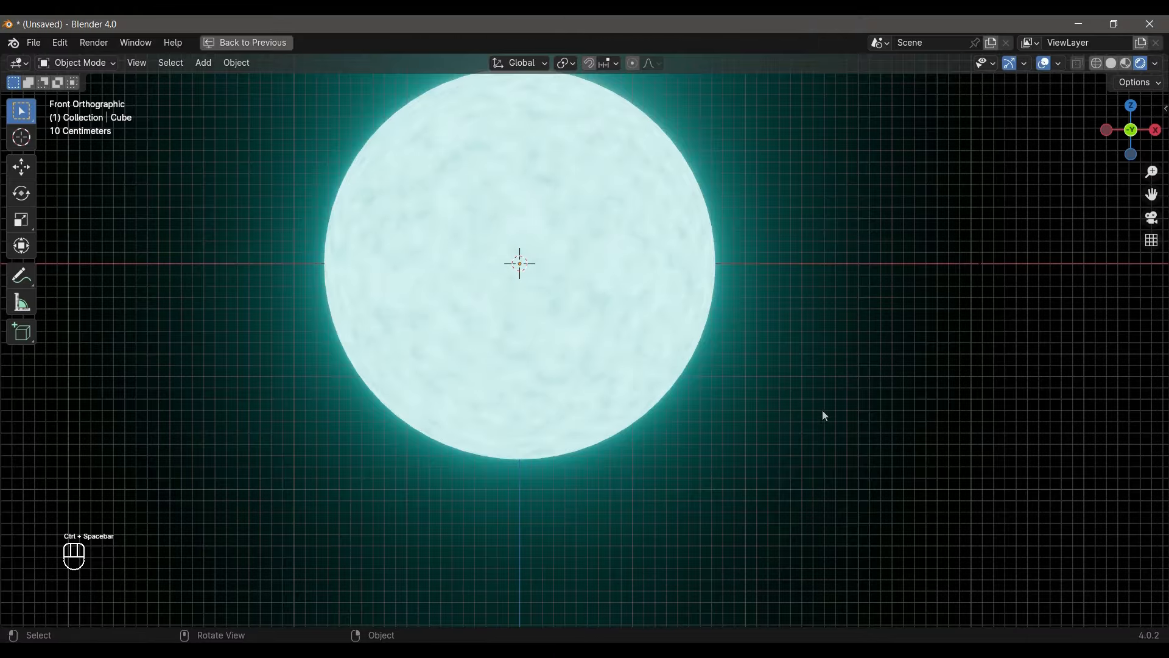
- Align the scene camera to the front orthographic view with the glowing sphere near the centre of its frame
{"action": "scroll", "coordinate": [766, 366], "scroll_direction": "down", "scroll_amount": 6}
{"action": "scroll", "coordinate": [766, 367], "scroll_direction": "up", "scroll_amount": 6}
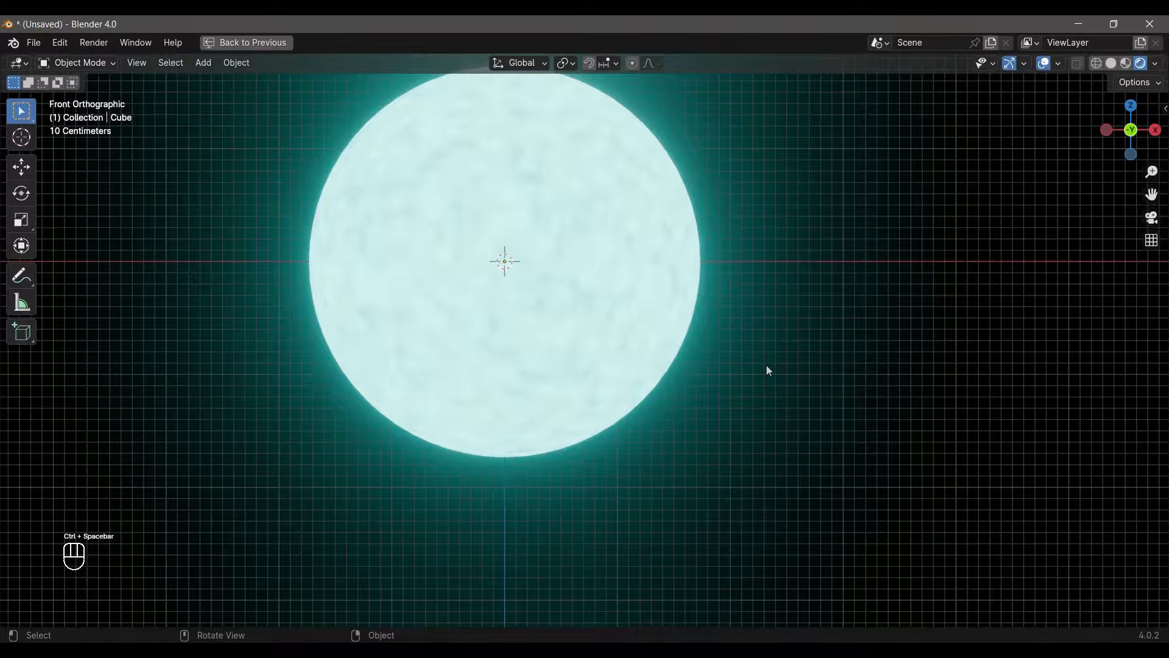
{"action": "key", "text": "KP_1"}
{"action": "middle_click_drag", "start_coordinate": [765, 368], "coordinate": [812, 439], "text": "shift"}
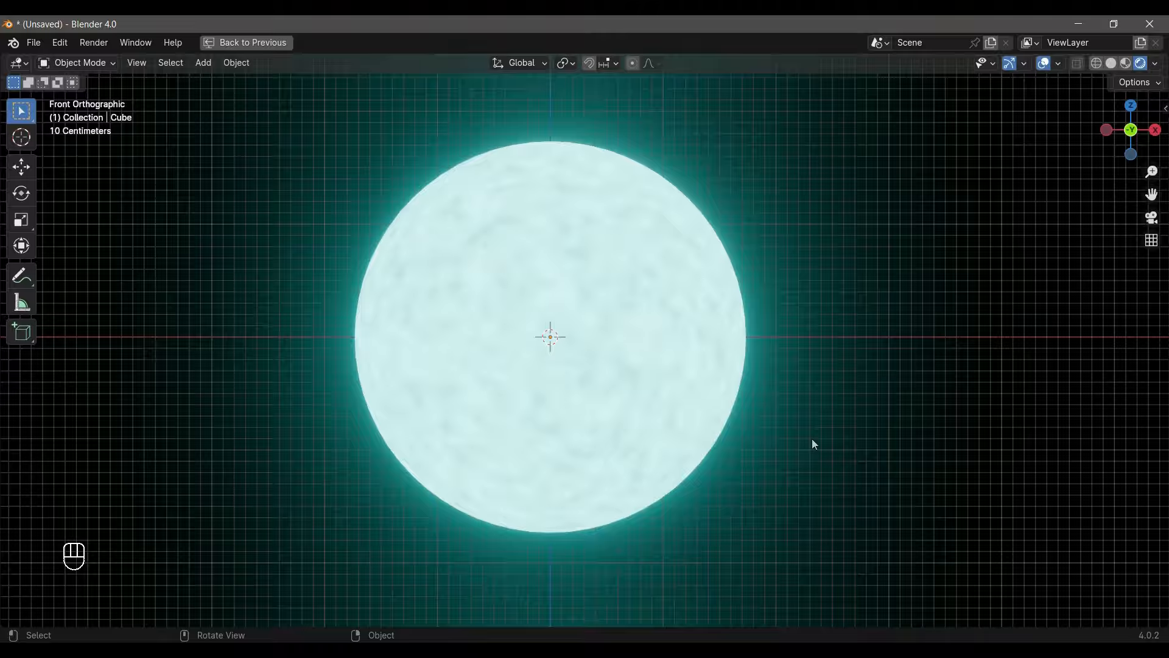
{"action": "key", "text": "ctrl"}
{"action": "key", "text": "ctrl+space"}
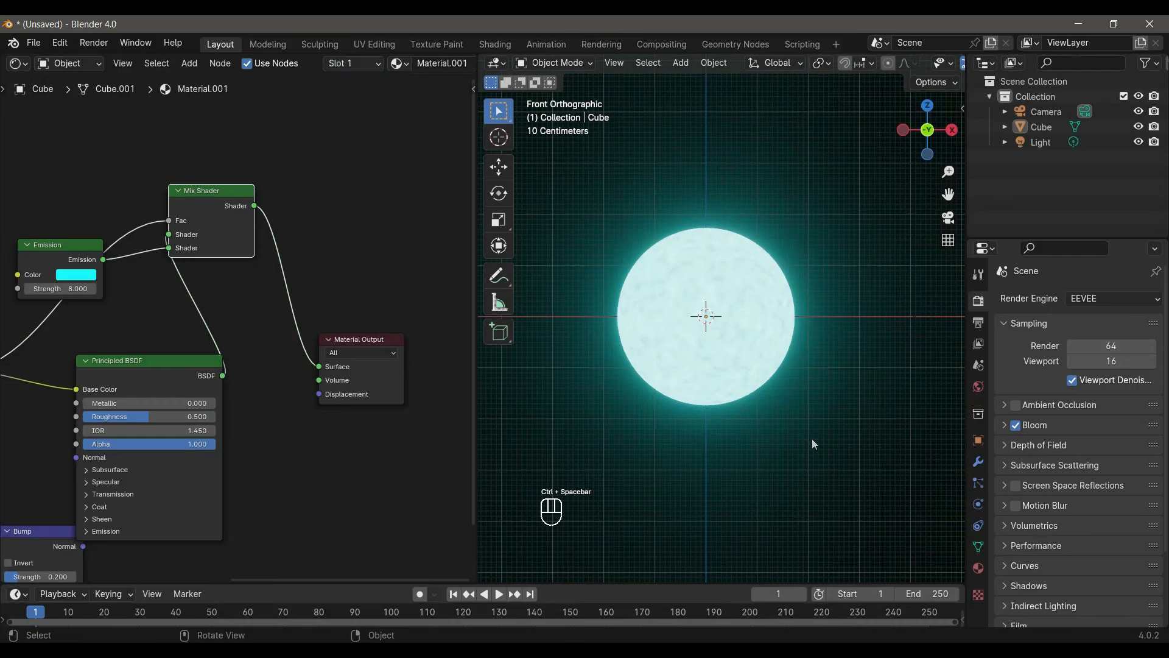
{"action": "key", "text": "ctrl+space"}
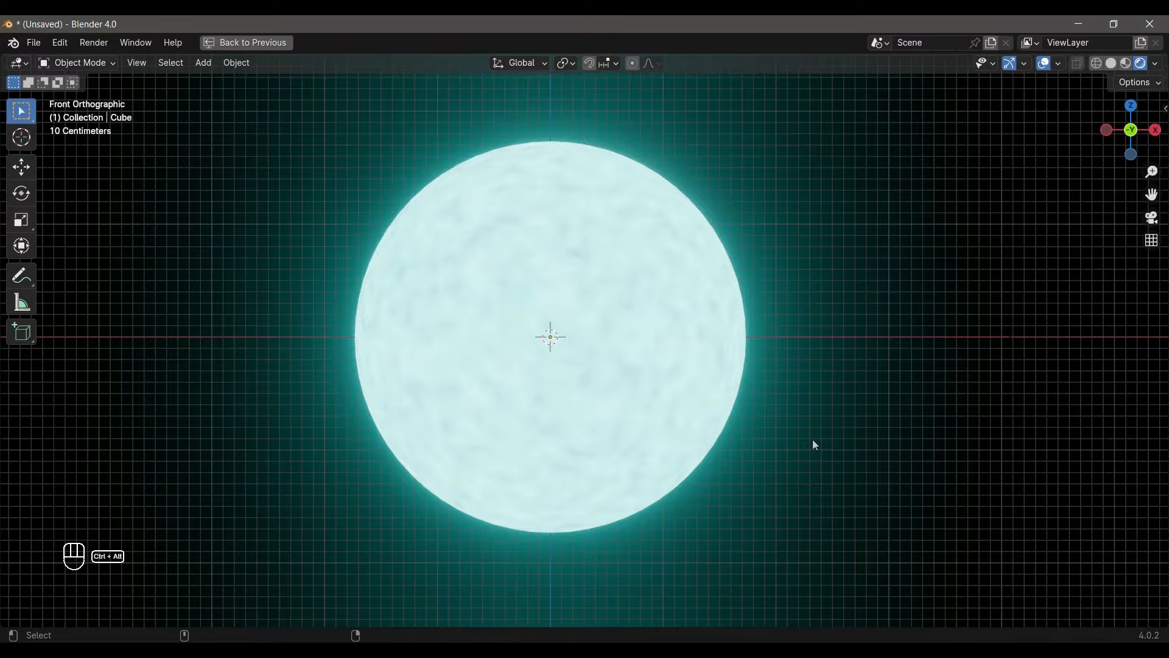
{"action": "key", "text": "ctrl+alt+KP_0"}
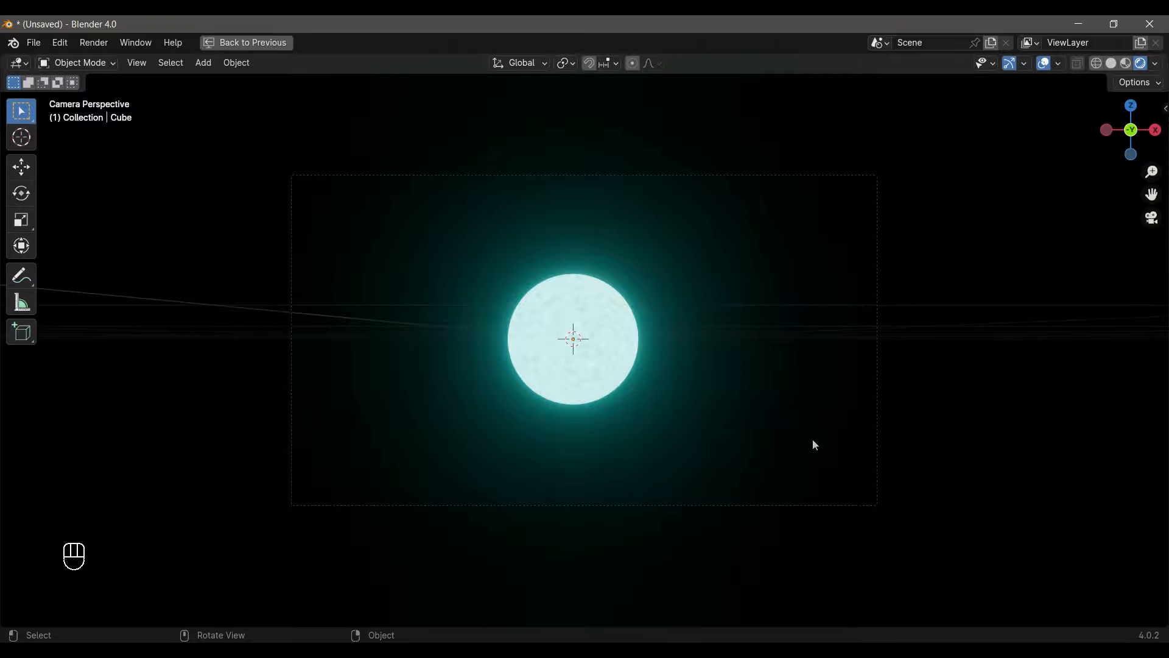
- Switch the camera view to Solid shading and restore the multi-editor layout from the maximized 3D viewport
{"action": "key", "text": "z"}
{"action": "left_click", "coordinate": [887, 459]}
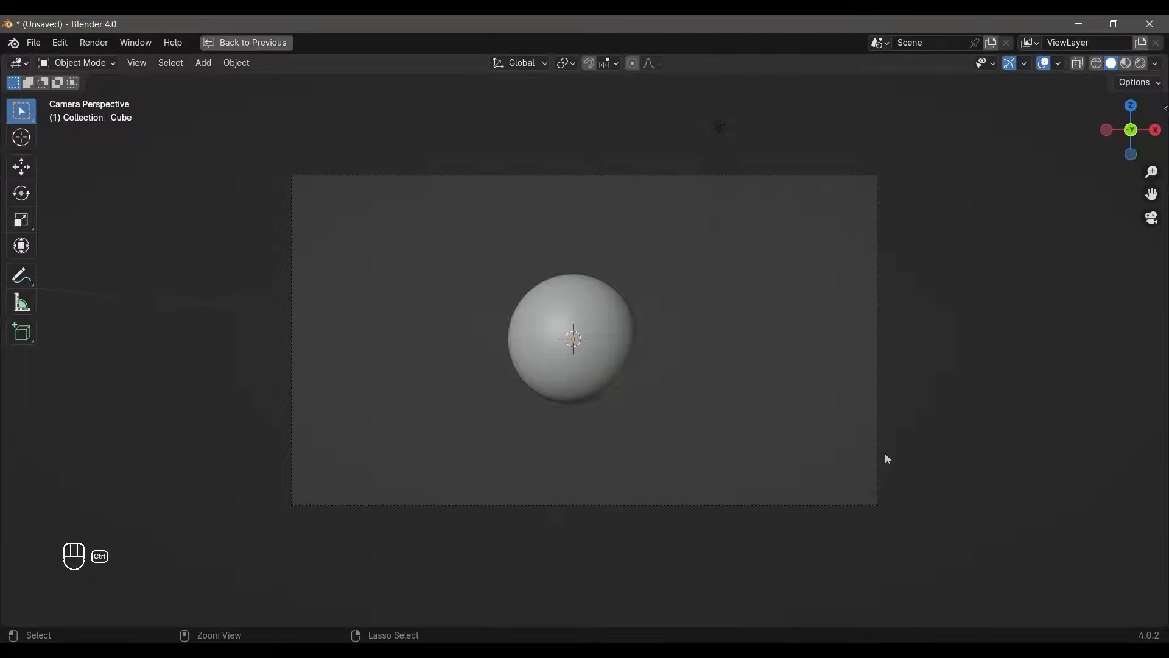
{"action": "key", "text": "ctrl+space"}
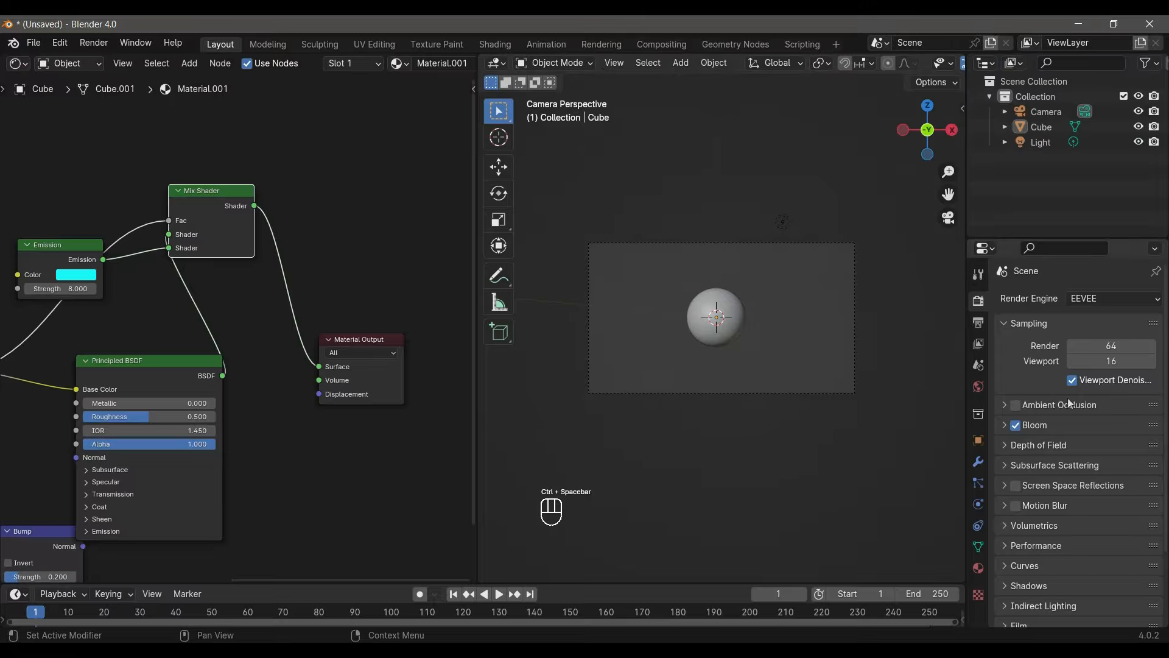